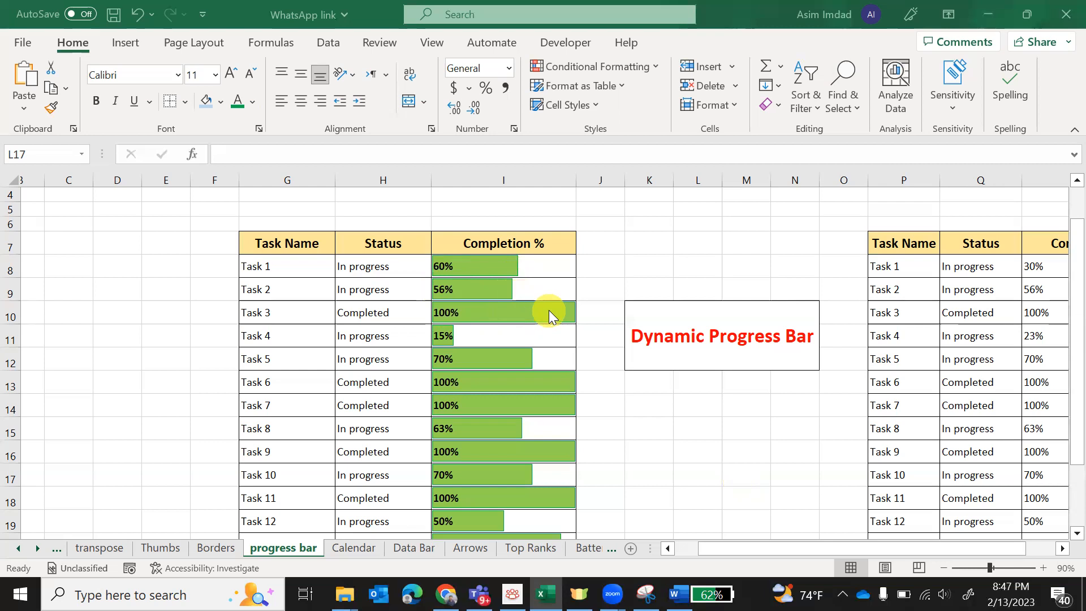
- Change Task 3's completion percentage in the first table to 50%
double_click(445, 313)
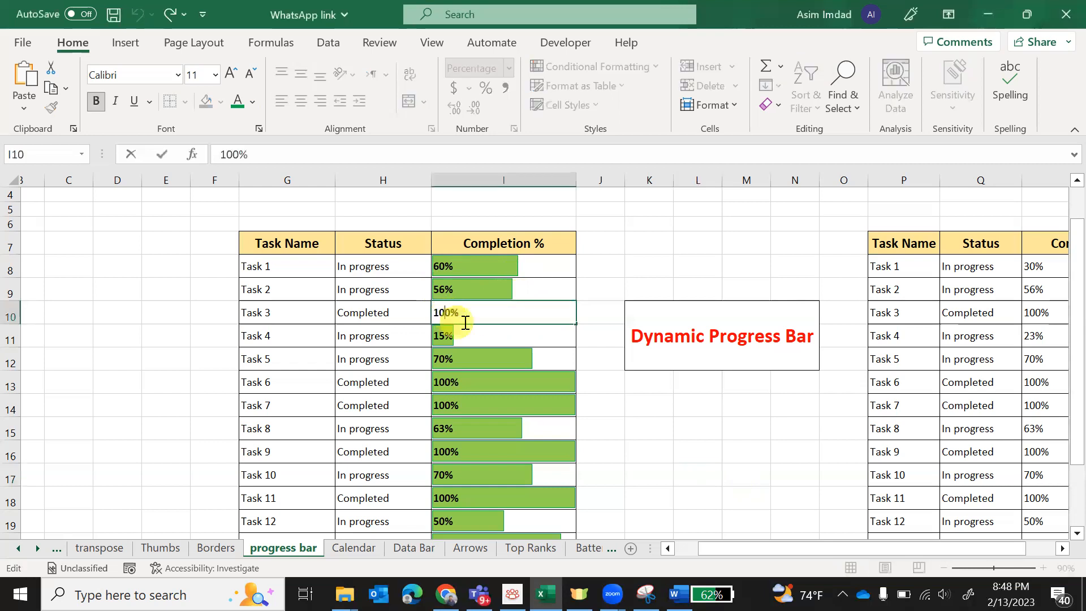
key(BackSpace)
key(BackSpace)
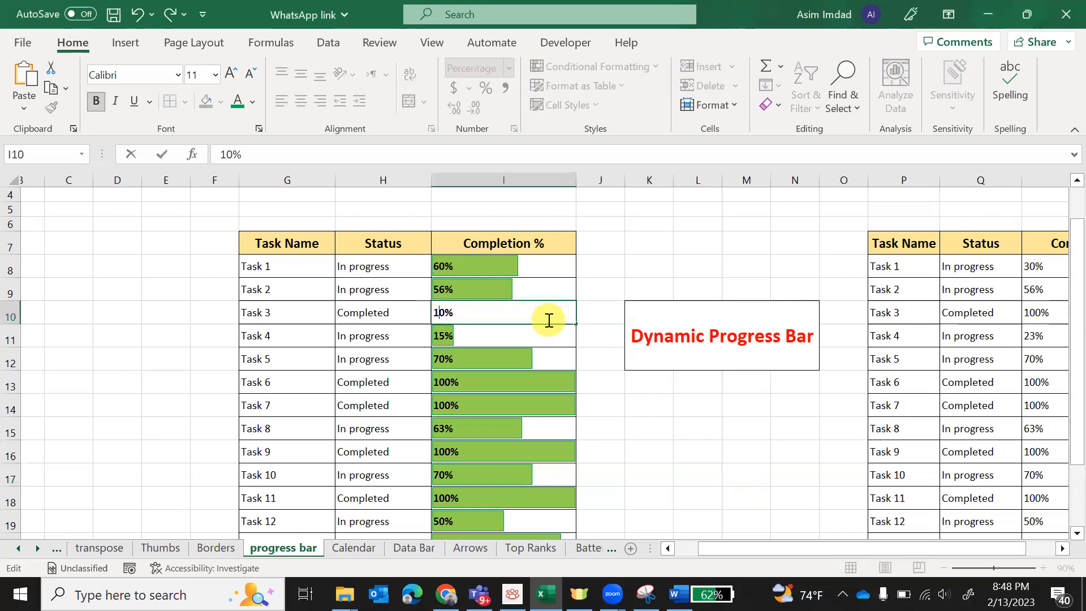
text(50)
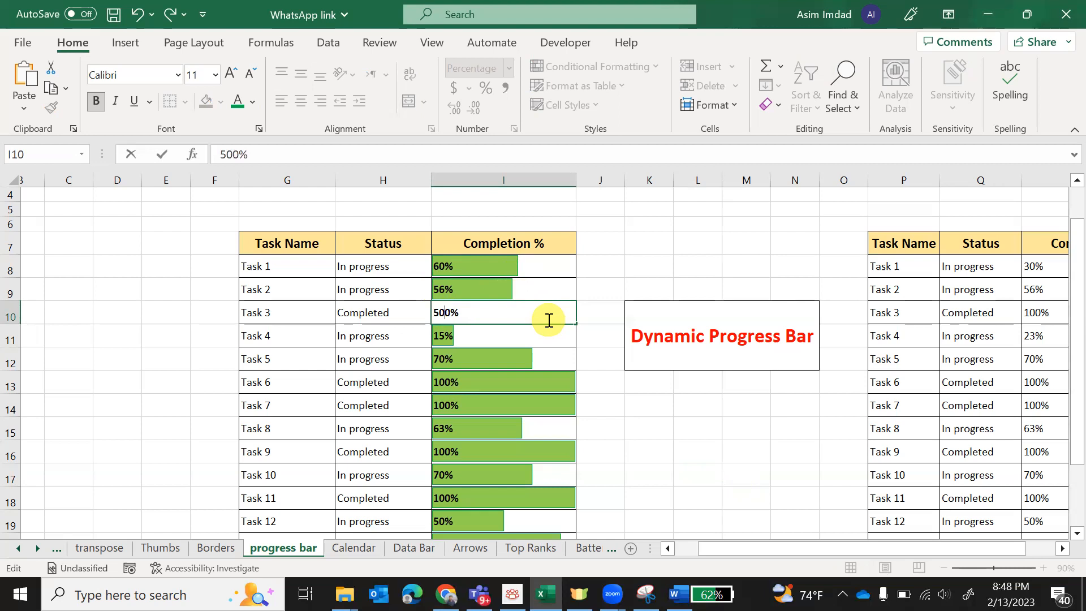
key(Return)
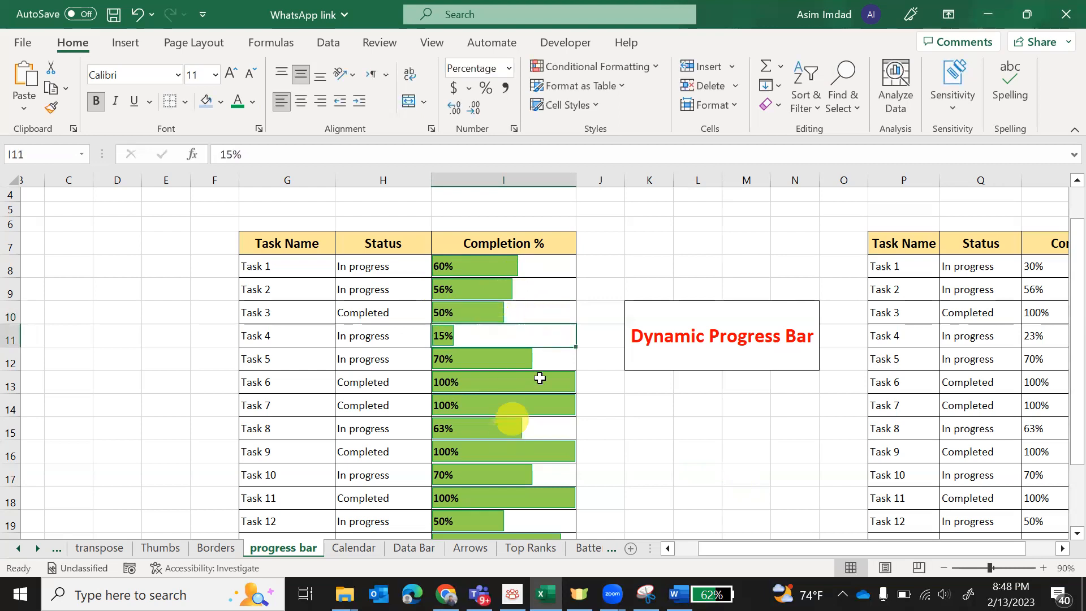
scroll(528, 416, down, 1)
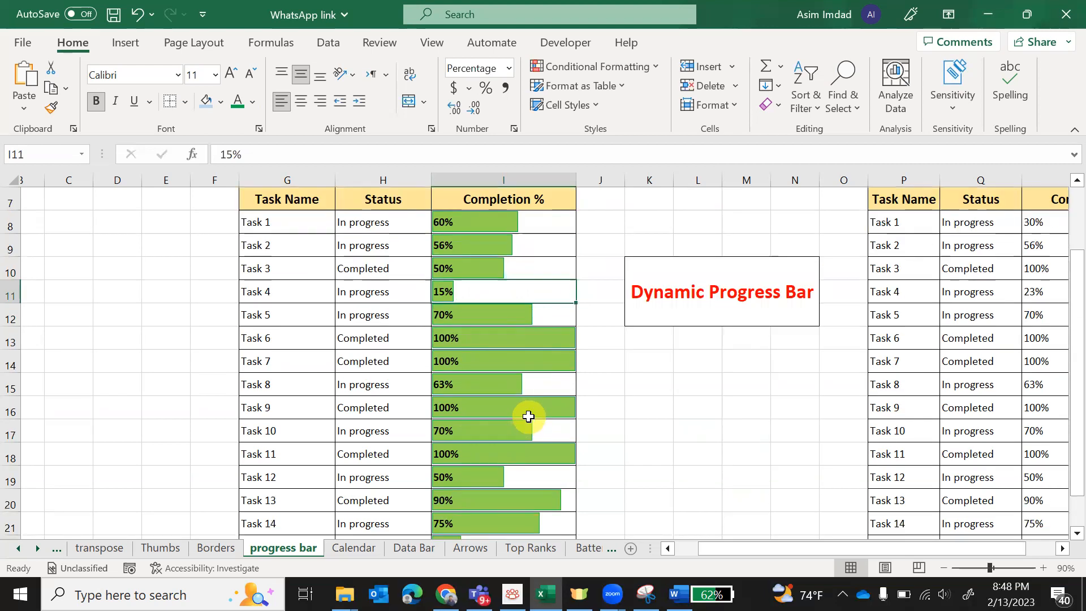
scroll(529, 416, down, 1)
scroll(528, 416, up, 3)
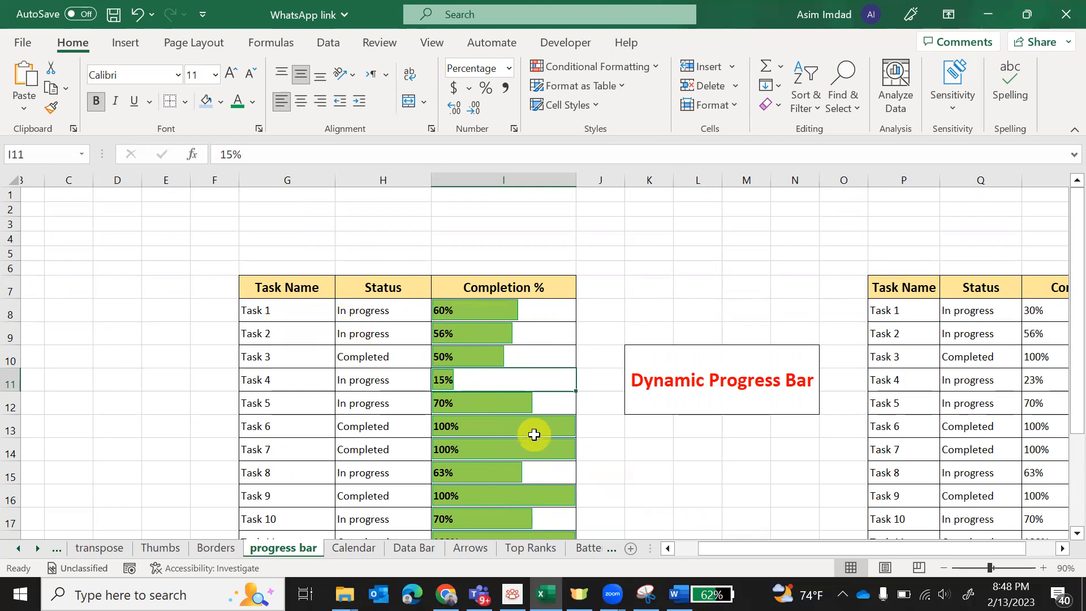
scroll(533, 433, down, 2)
scroll(533, 433, up, 1)
- Start a new conditional formatting rule on the second table's Completion % cells R8:R23 using the Data Bar format style
drag(724, 545, 831, 545)
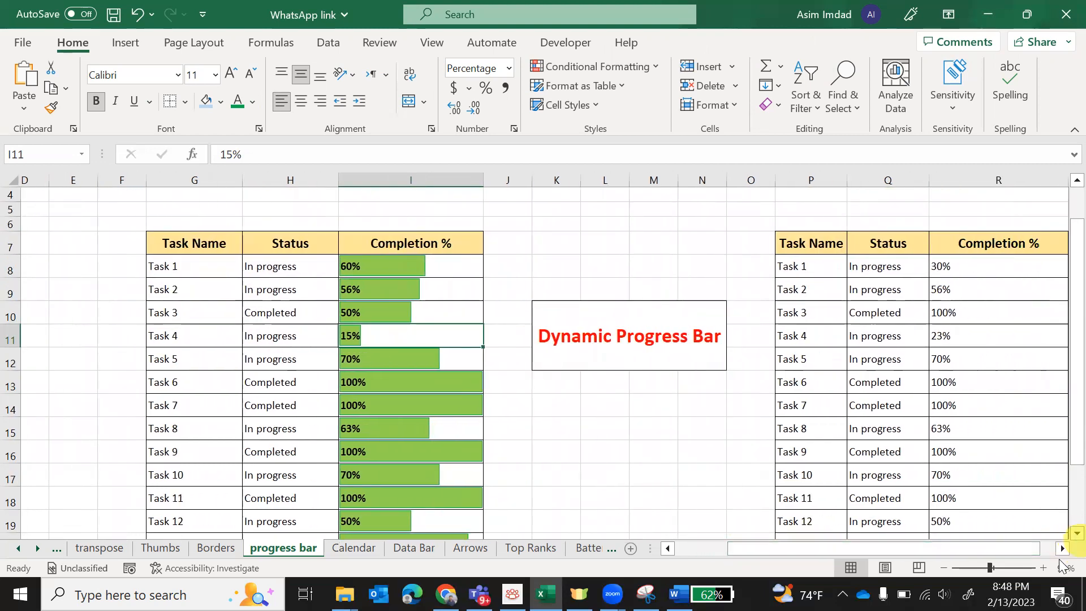
click(1062, 548)
click(1062, 548)
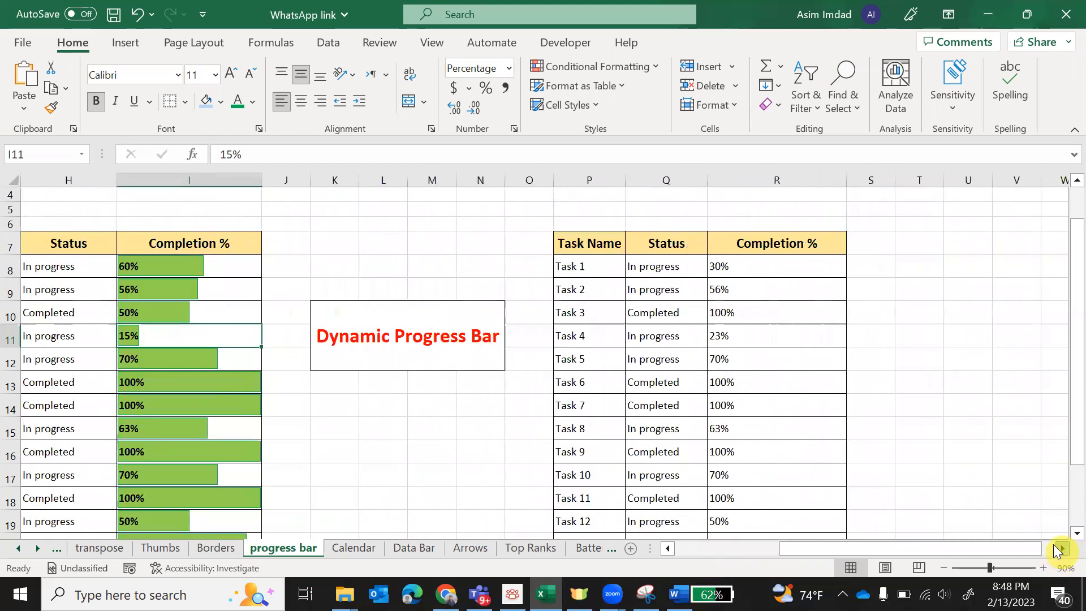
scroll(724, 397, down, 2)
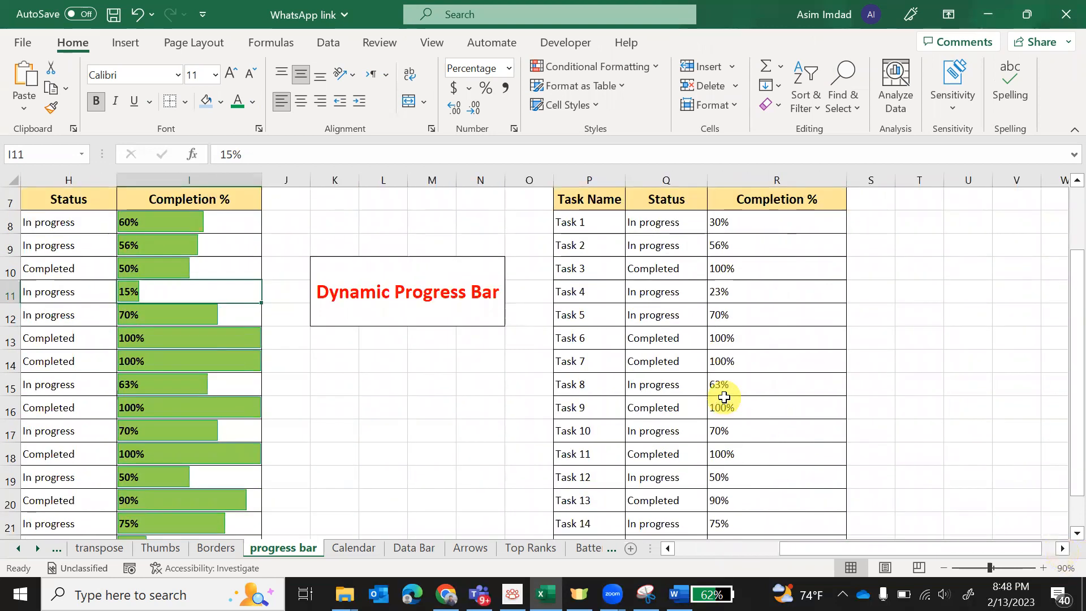
scroll(723, 395, up, 1)
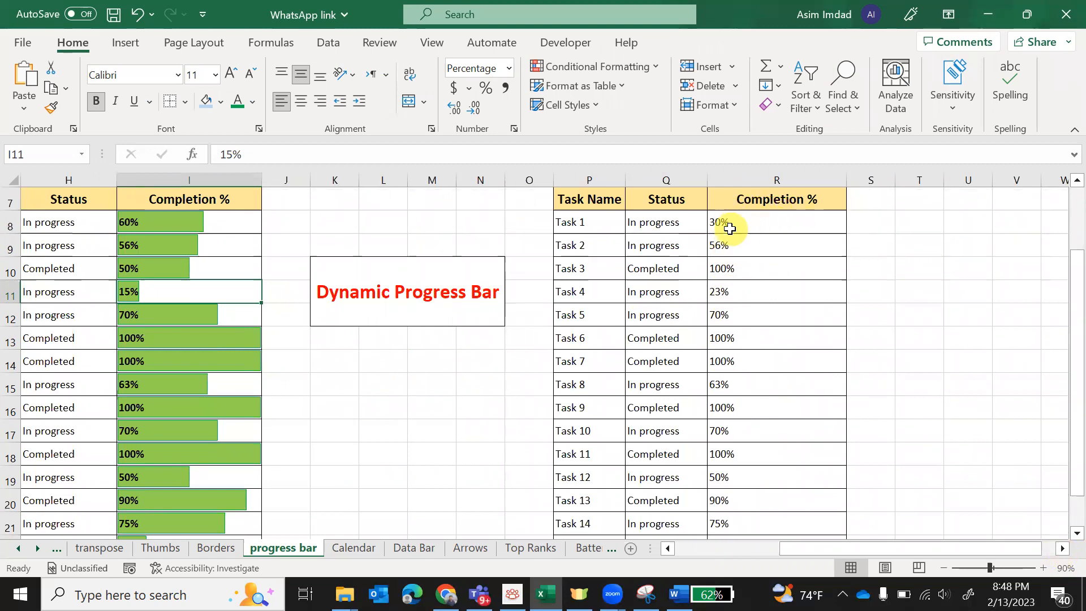
drag(744, 228, 758, 510)
drag(1061, 469, 1061, 399)
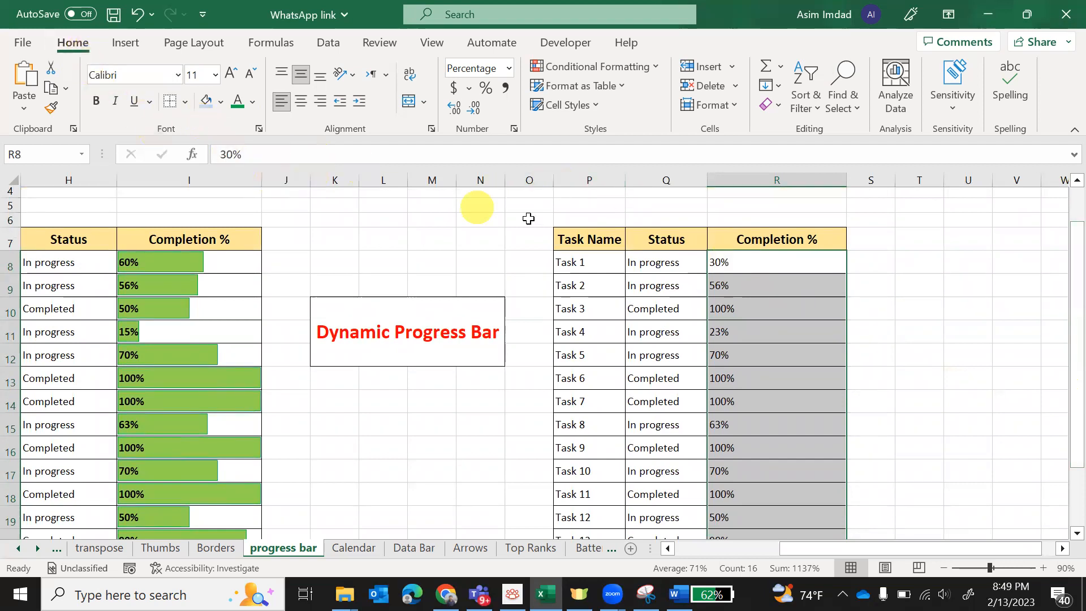
click(647, 72)
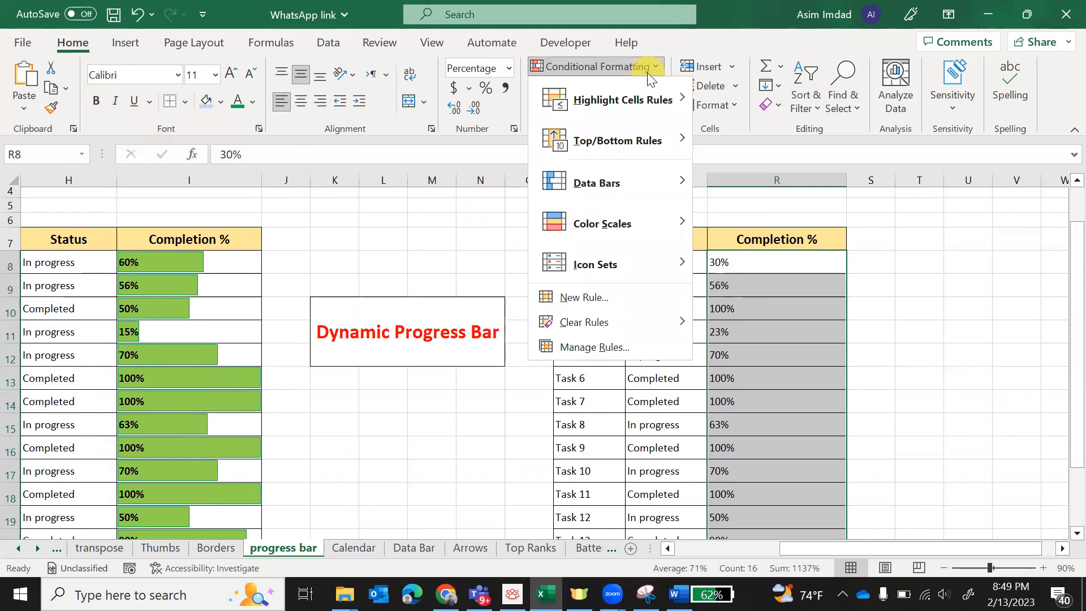
click(603, 298)
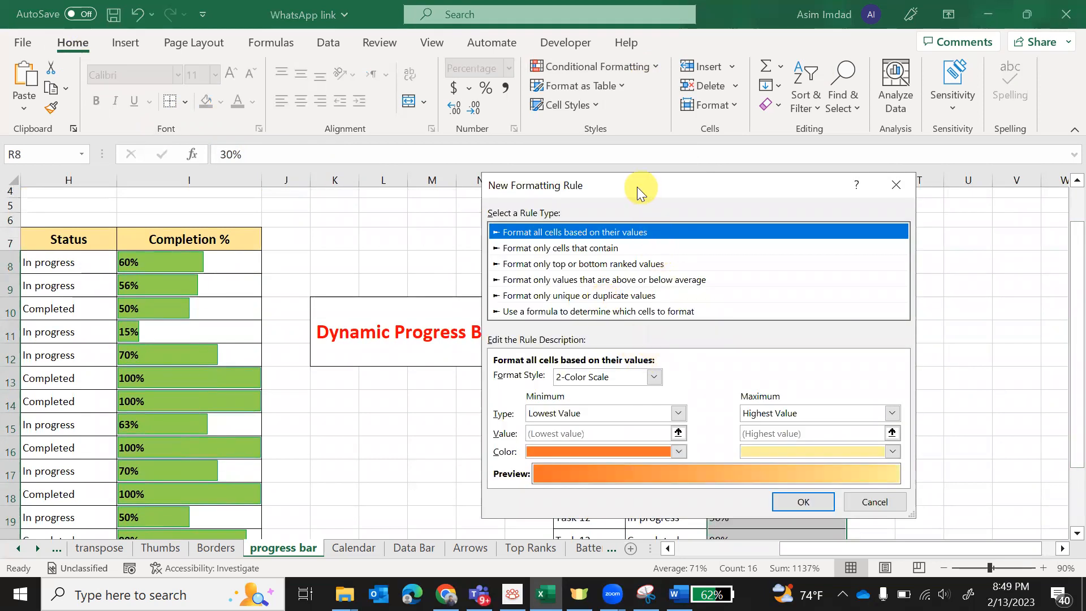
drag(637, 186, 468, 159)
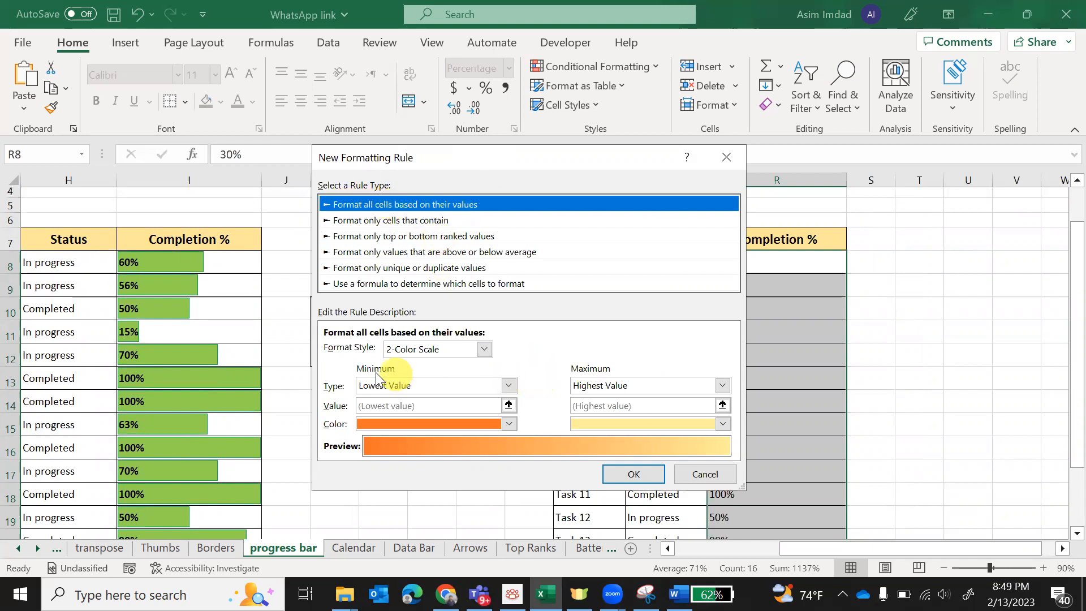
click(484, 348)
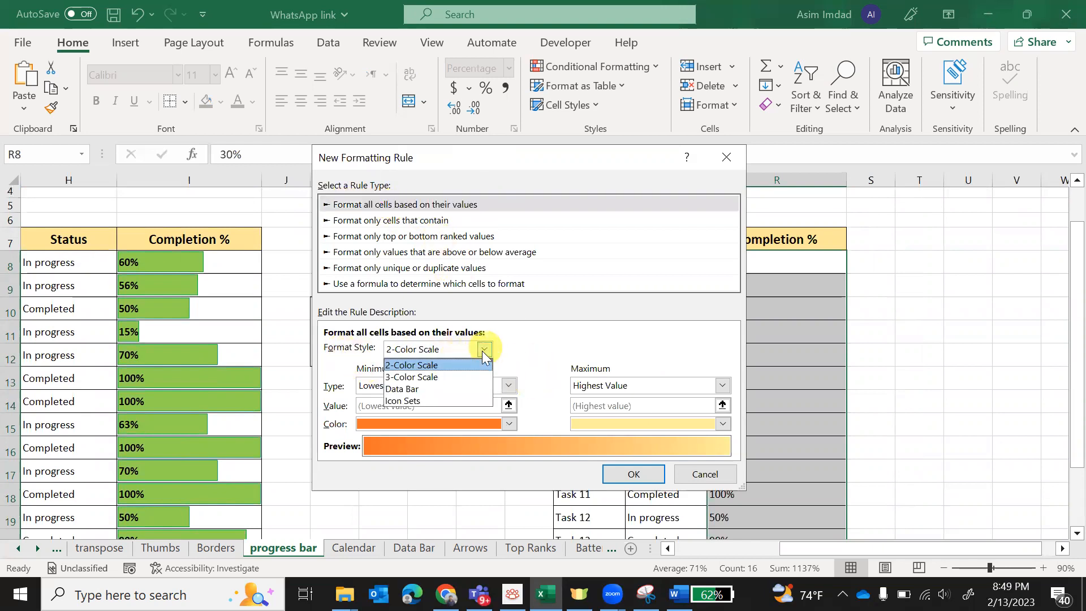
click(427, 388)
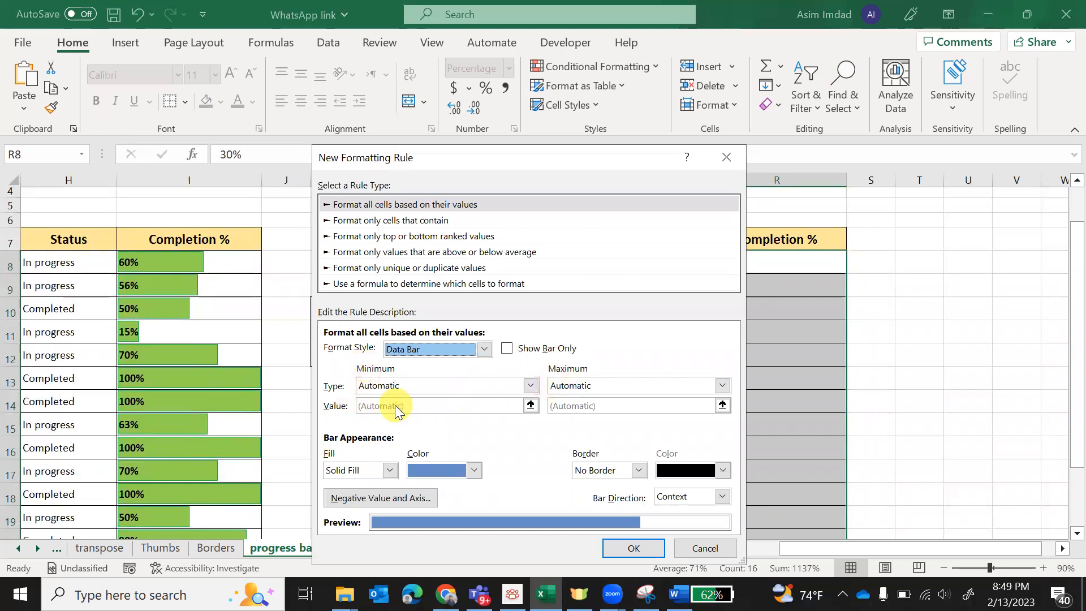
- Set the data bar minimum to type Number with value 0 and the maximum to type Number with value 1
click(531, 385)
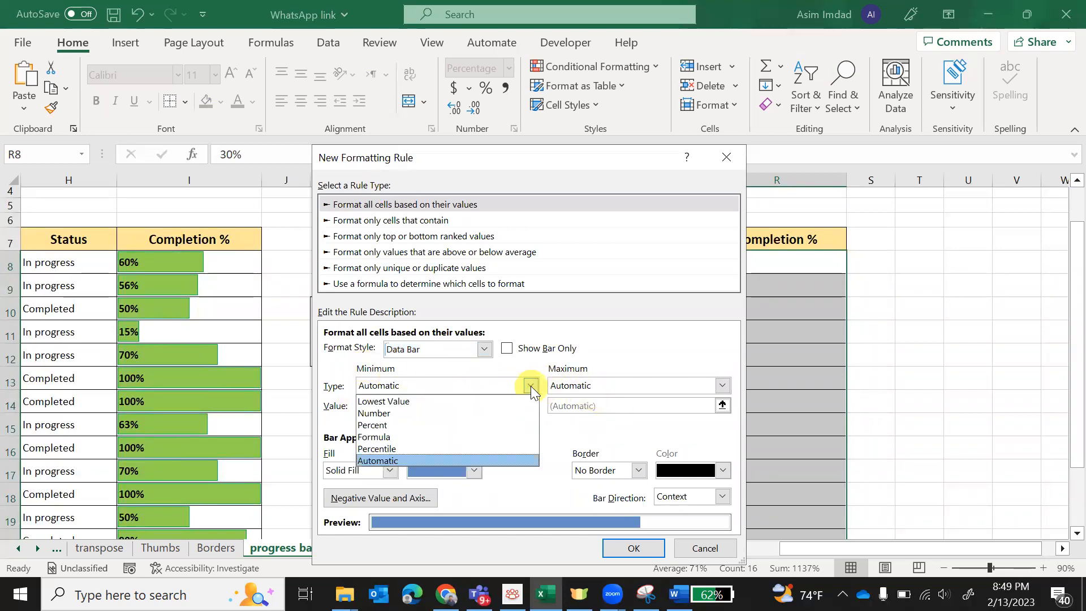
click(399, 412)
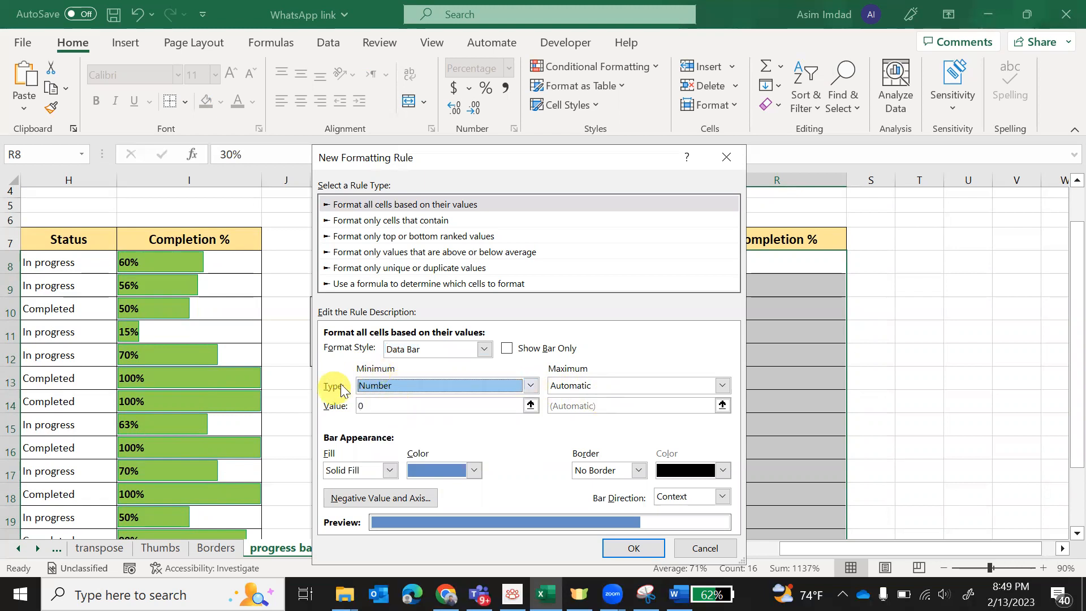
click(531, 385)
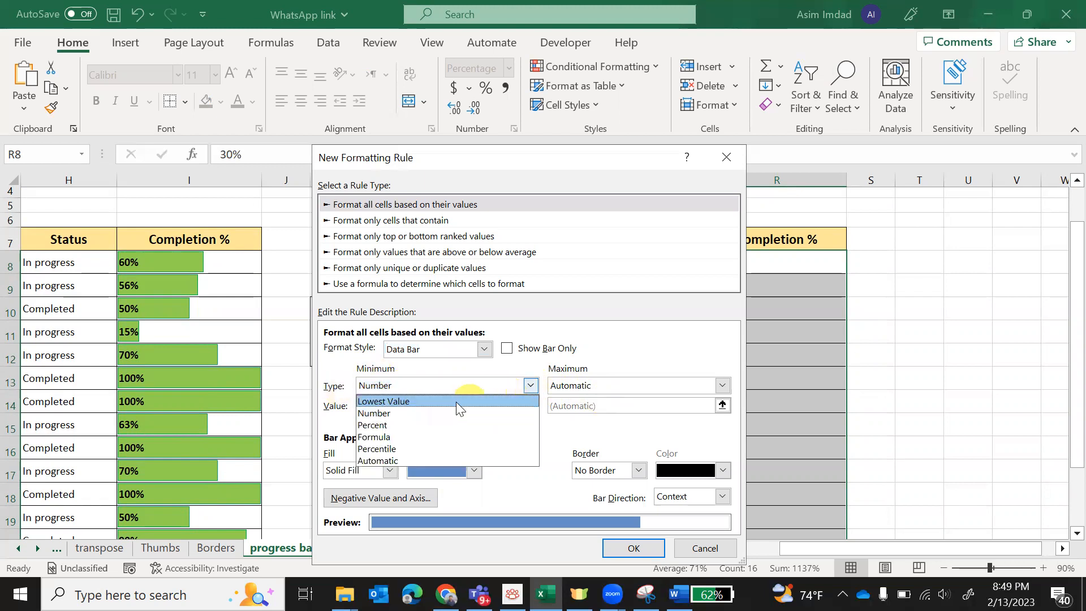
click(380, 413)
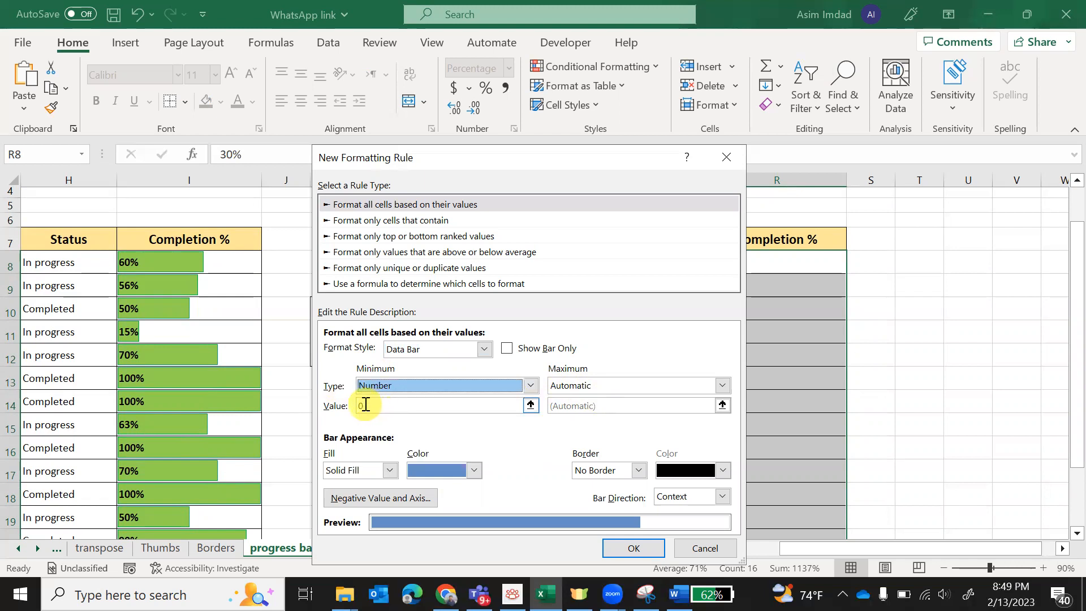
click(365, 405)
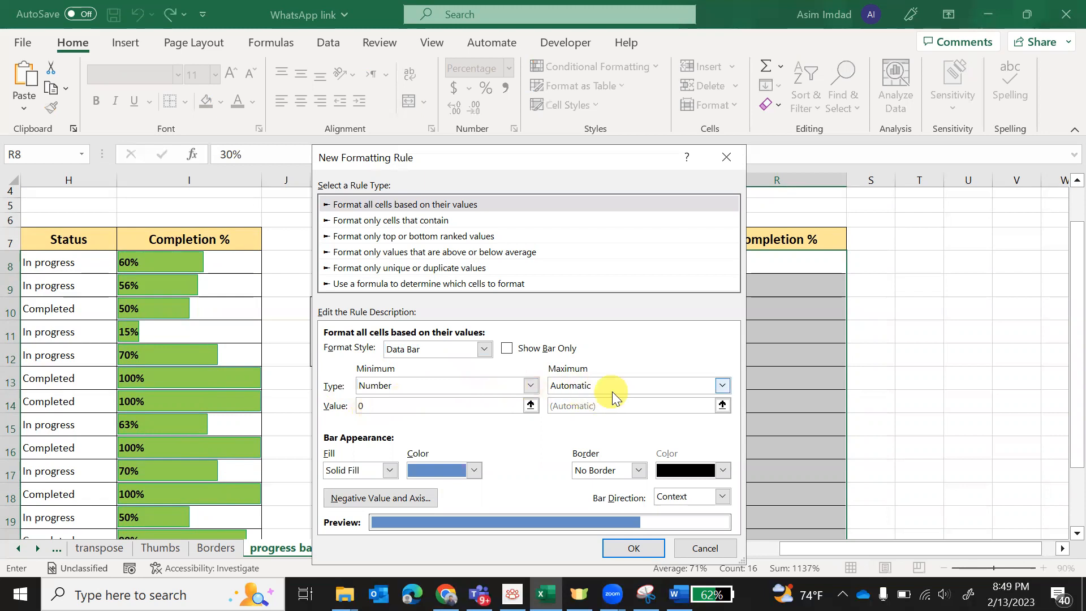
click(722, 385)
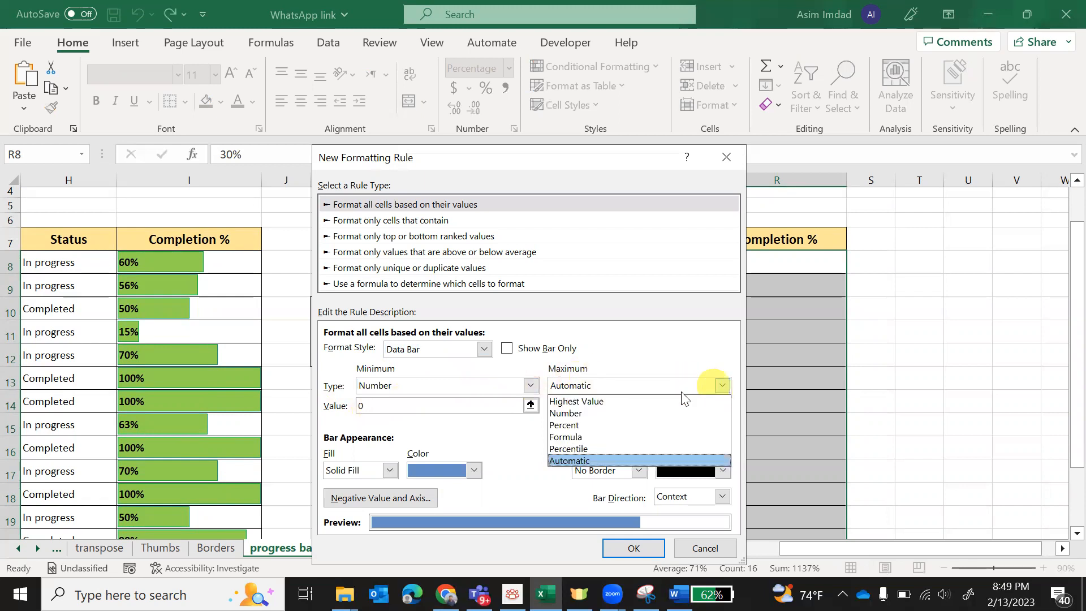
click(585, 416)
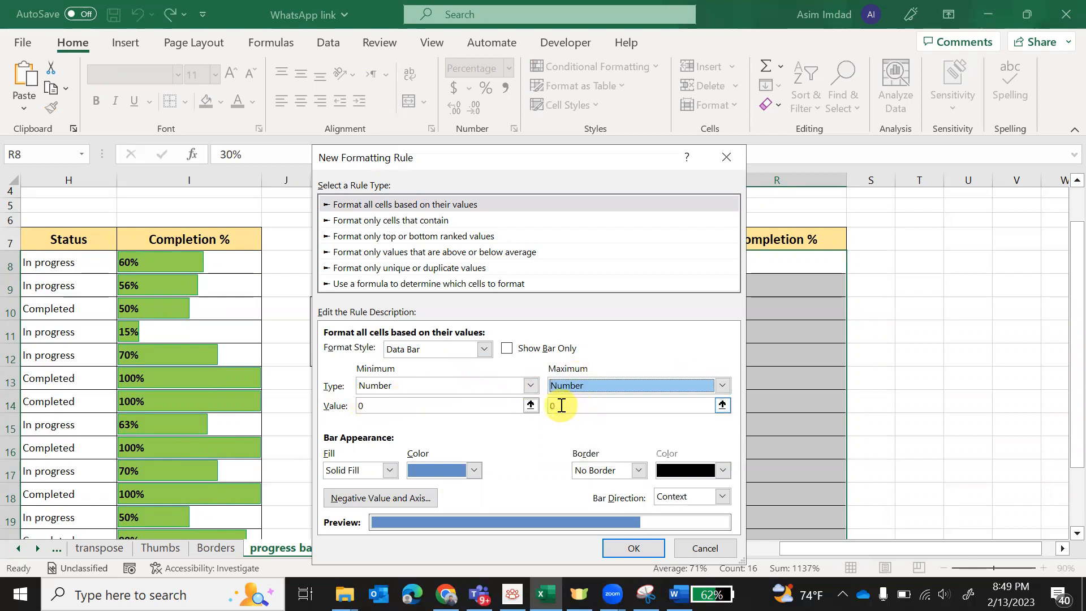
click(572, 411)
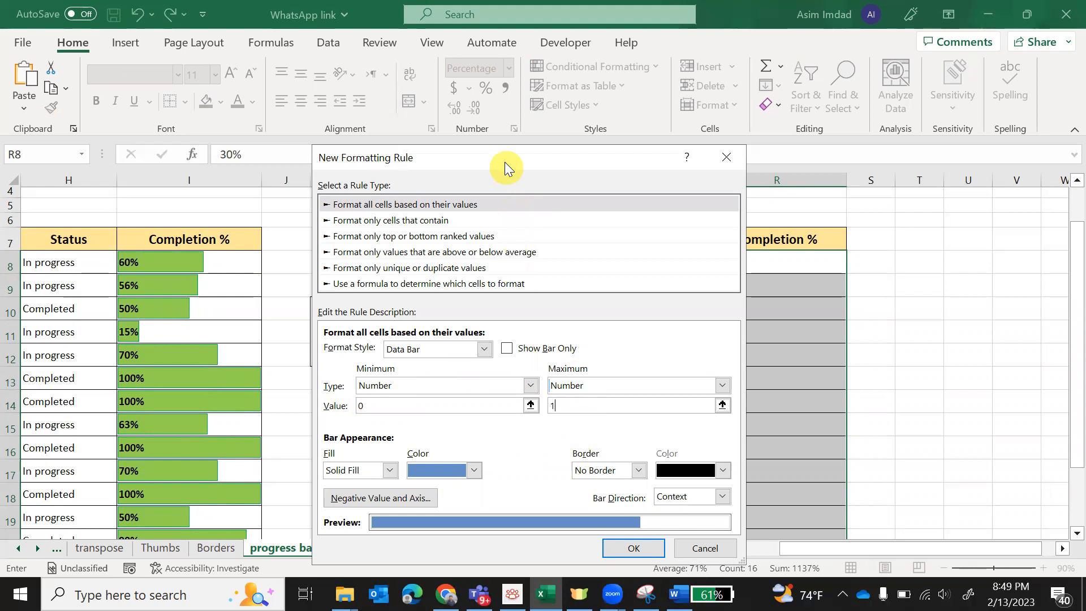
- Give the bars a solid green fill with a solid black border and apply the rule
drag(505, 167, 490, 106)
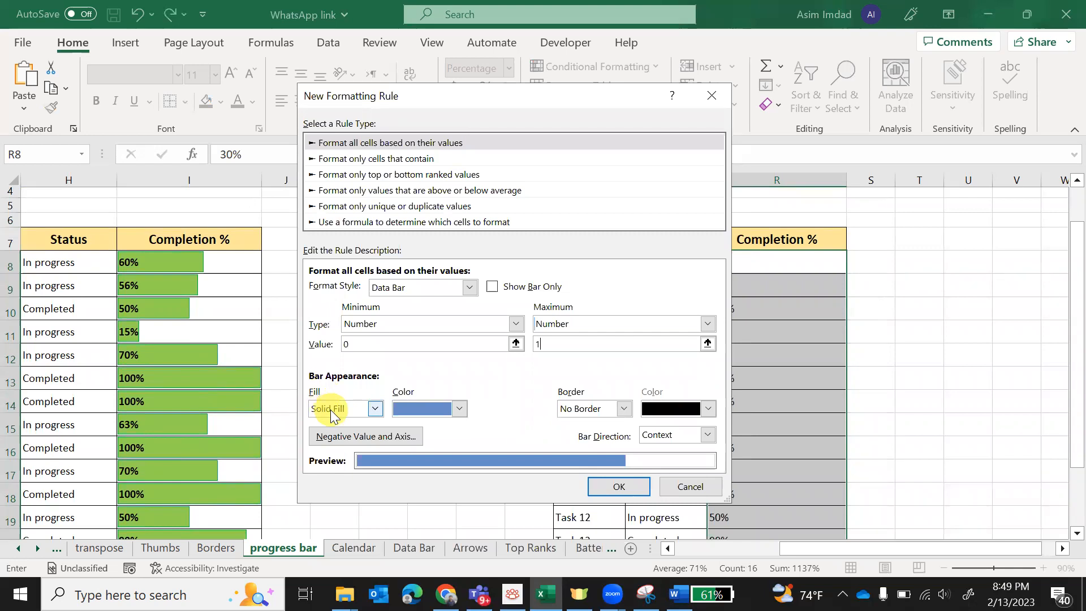
click(460, 410)
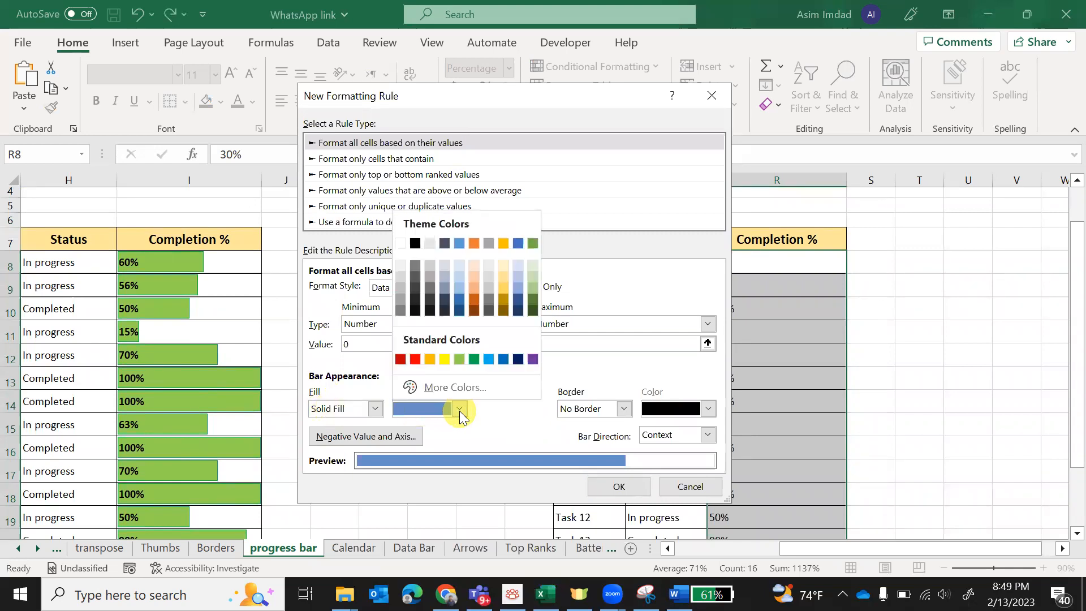
click(473, 359)
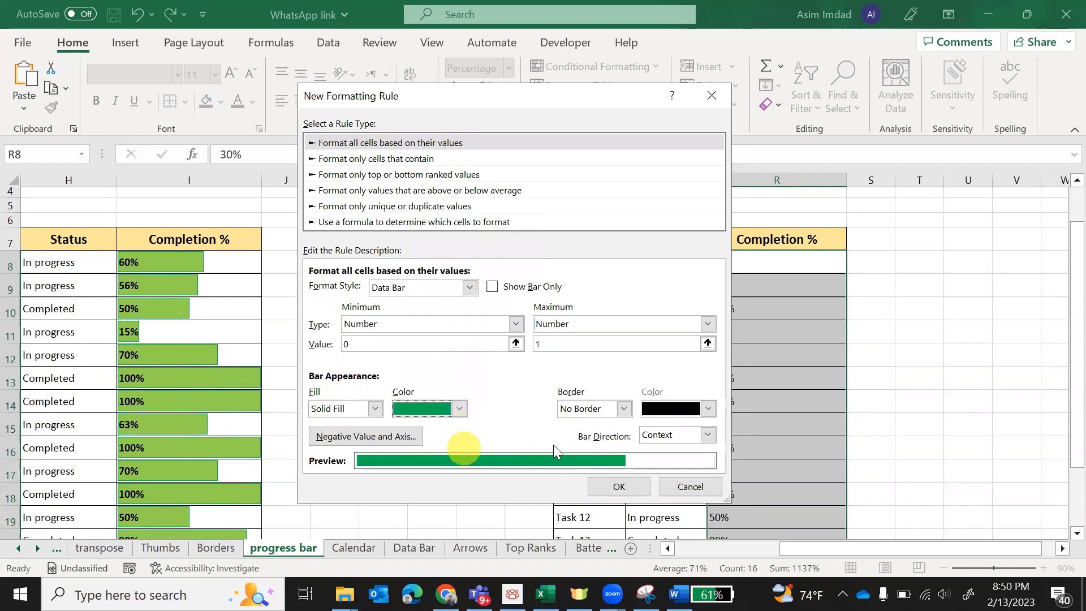
click(624, 410)
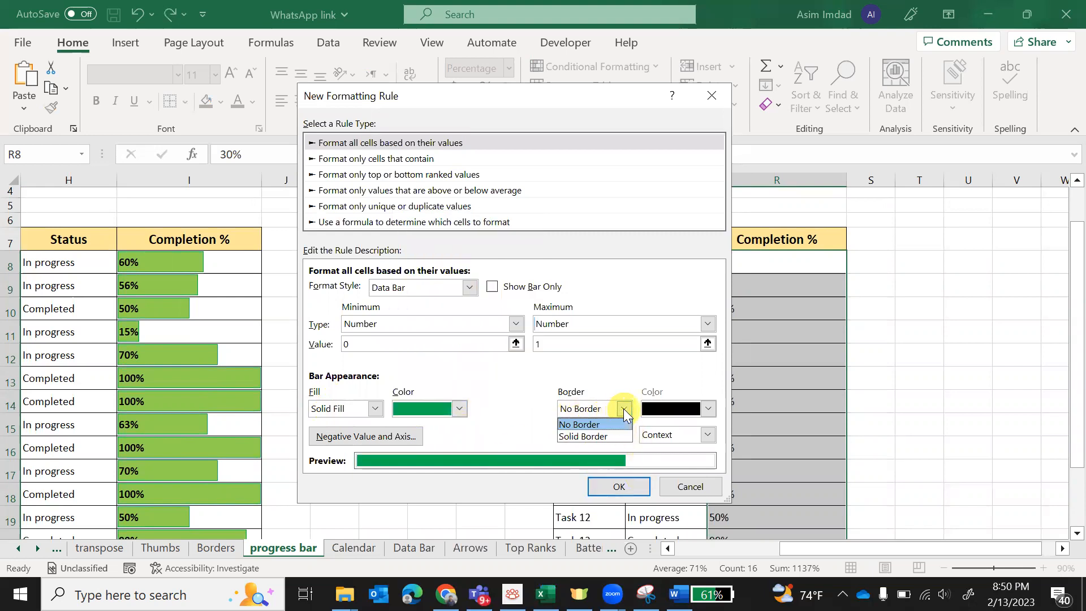
click(591, 436)
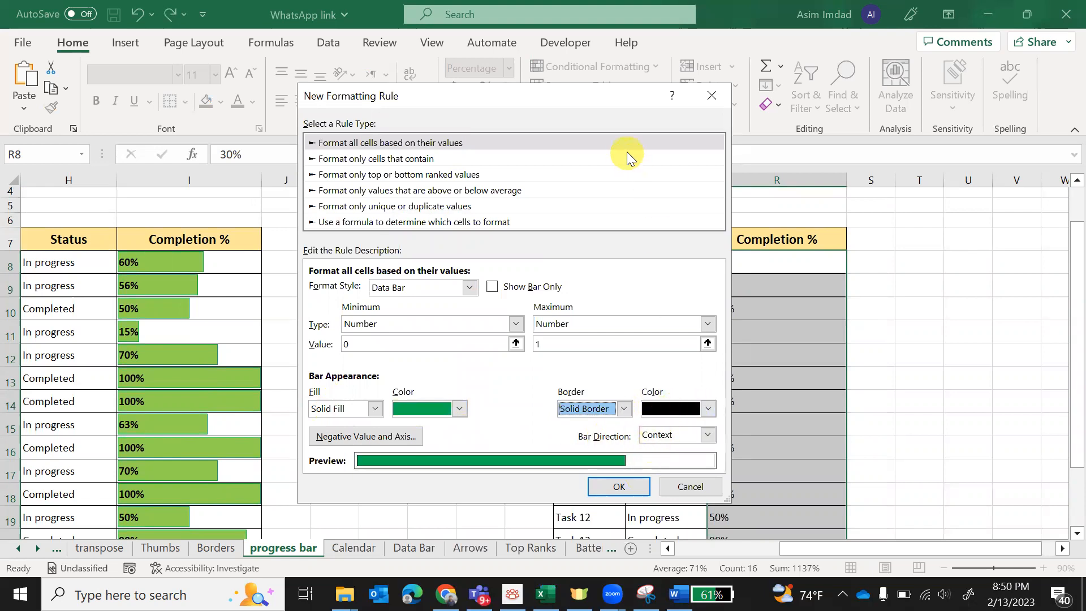
drag(602, 88, 590, 56)
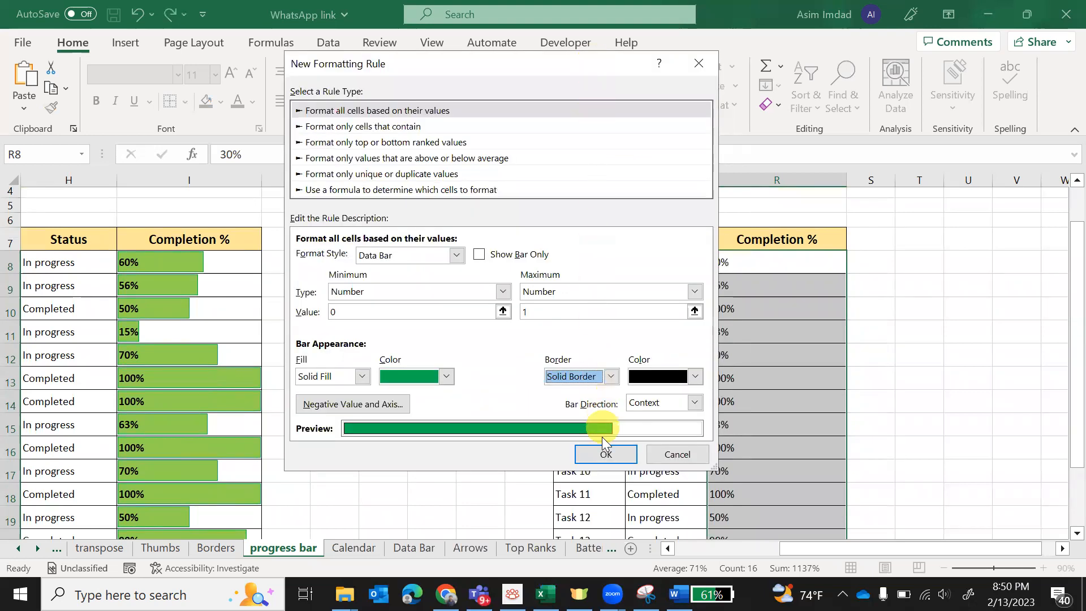
click(600, 456)
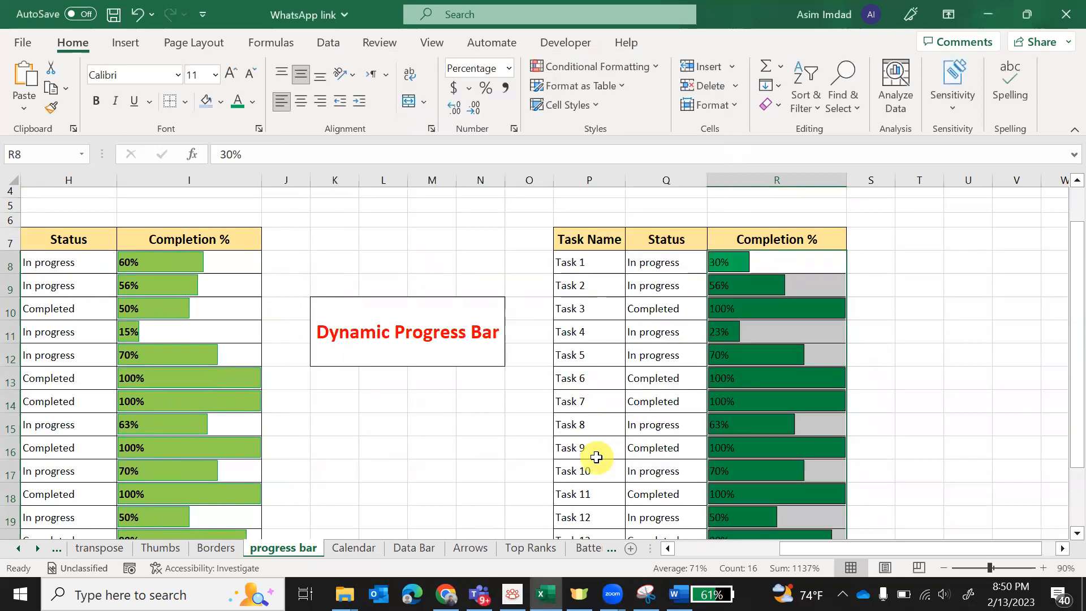
click(934, 370)
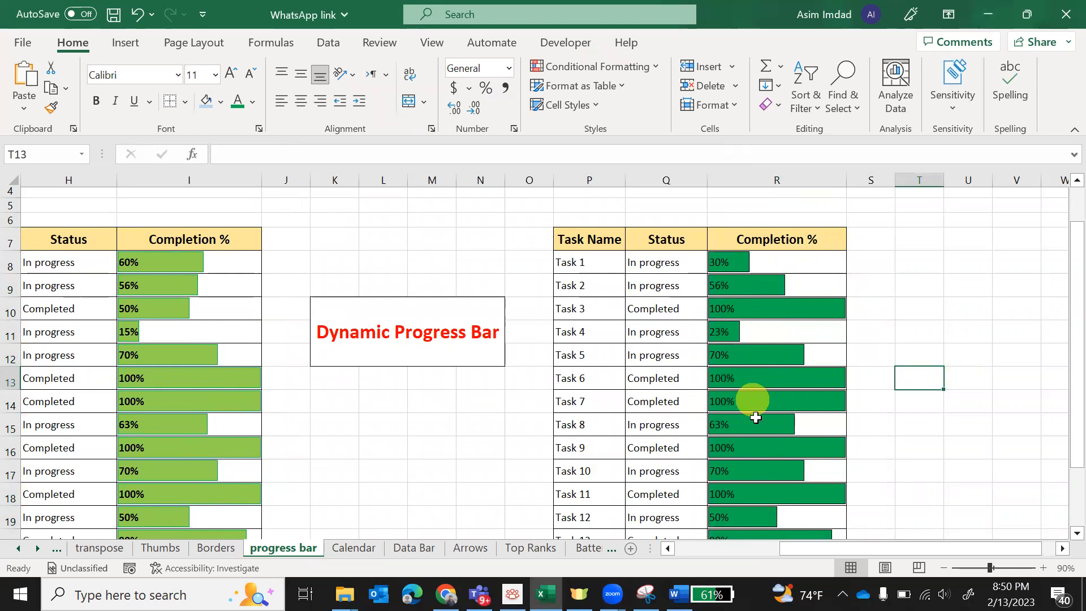
scroll(757, 419, down, 3)
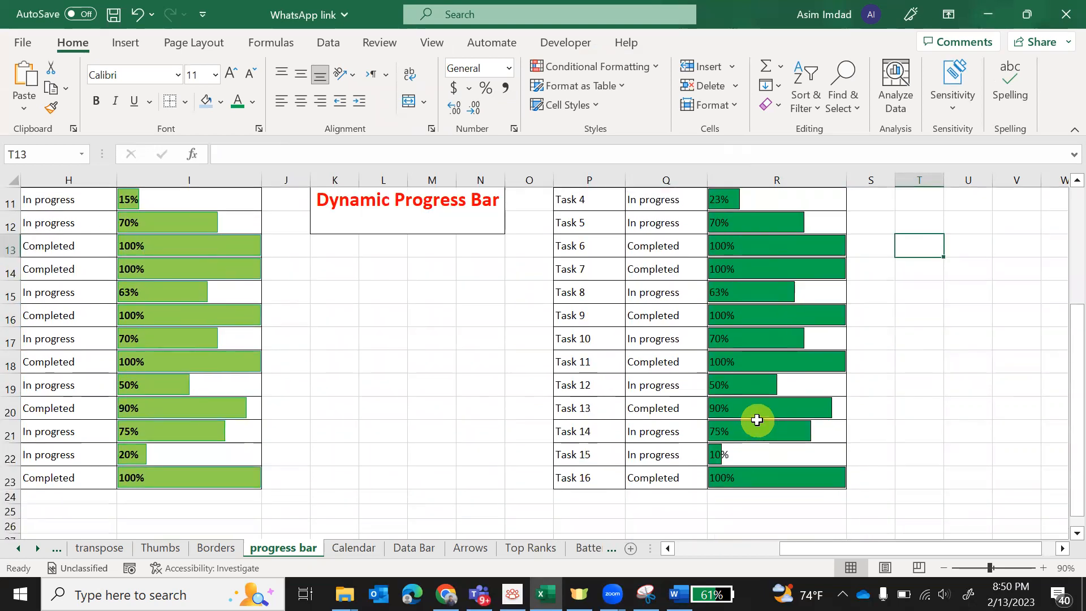
scroll(756, 419, up, 3)
- Edit the data bar rule on R8:R23 to use a Gradient Fill instead of a solid fill, and apply it
click(764, 271)
drag(764, 275, 761, 481)
scroll(907, 374, up, 3)
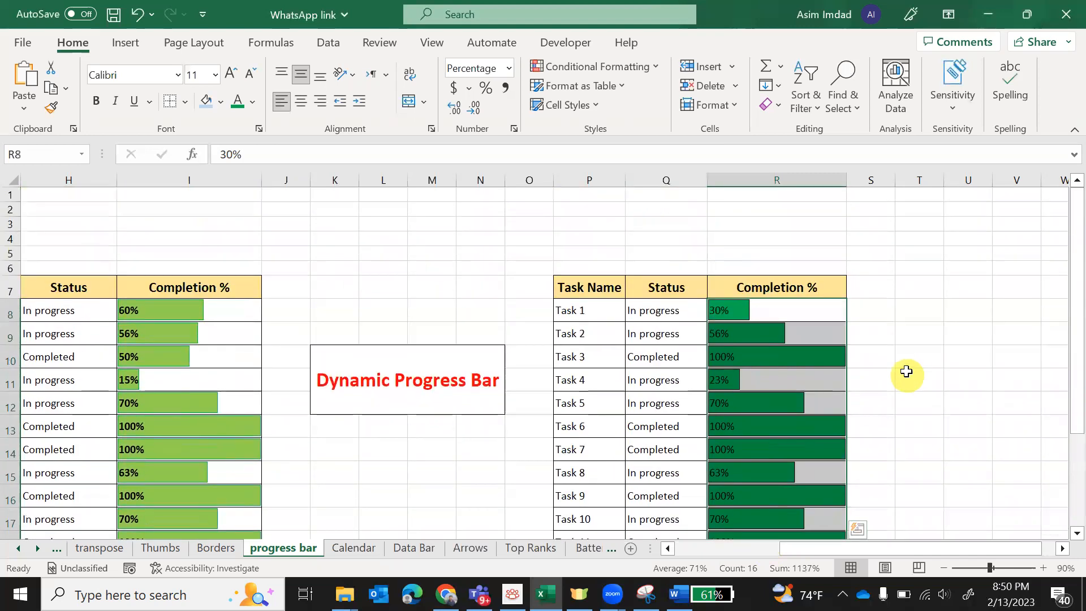
click(627, 72)
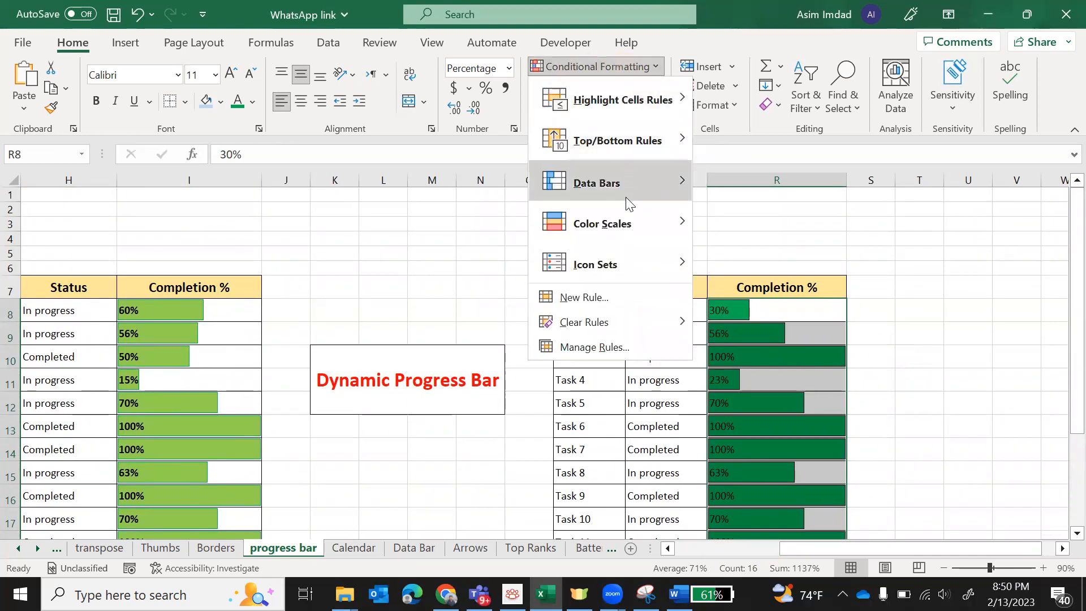
click(589, 349)
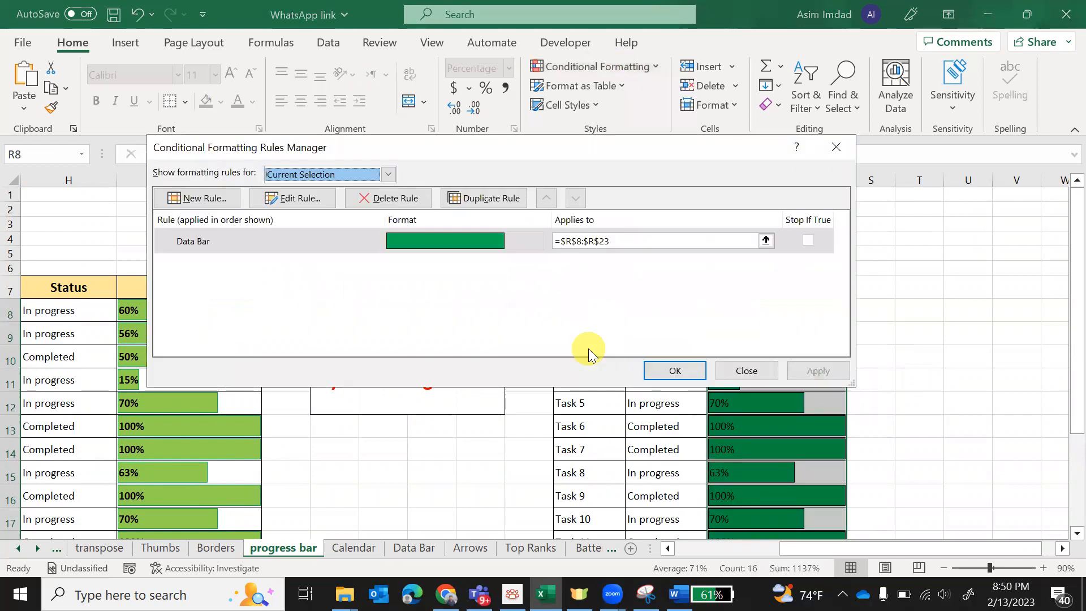
click(242, 247)
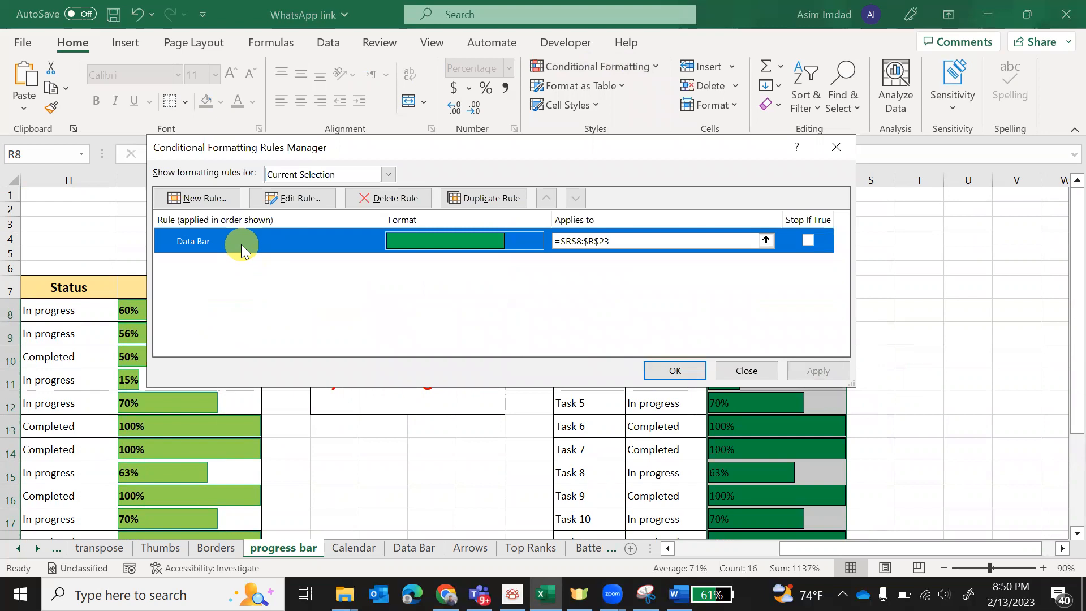
click(291, 201)
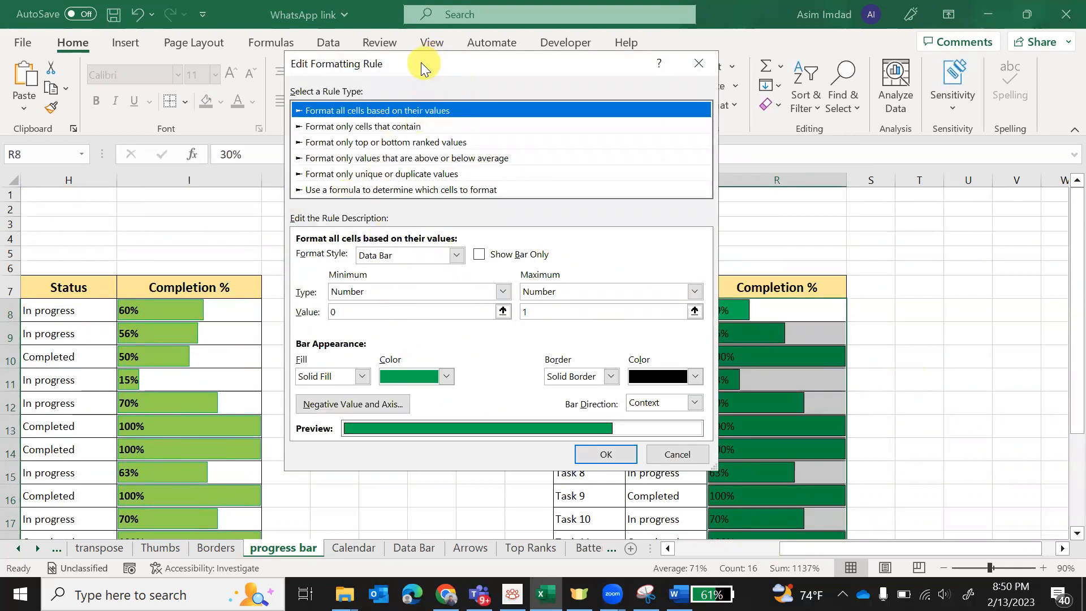
drag(421, 67, 321, 47)
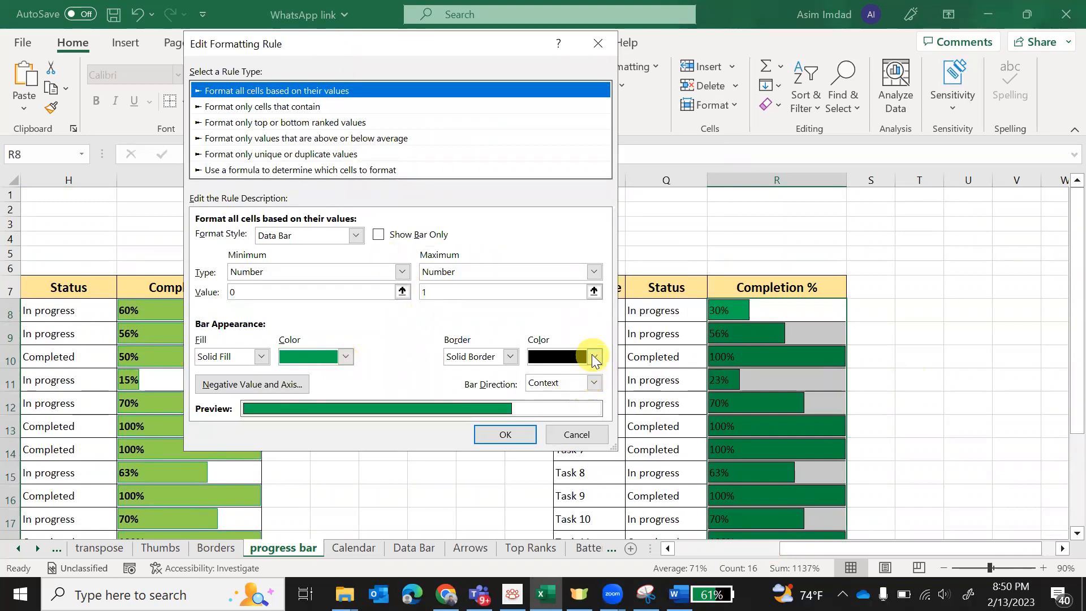
click(256, 357)
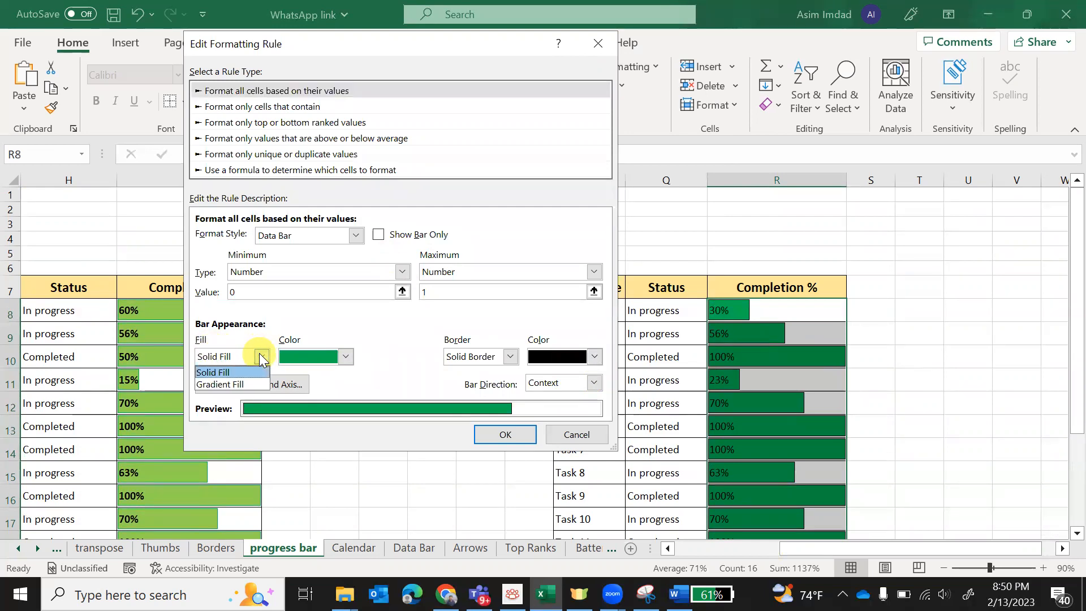
click(236, 383)
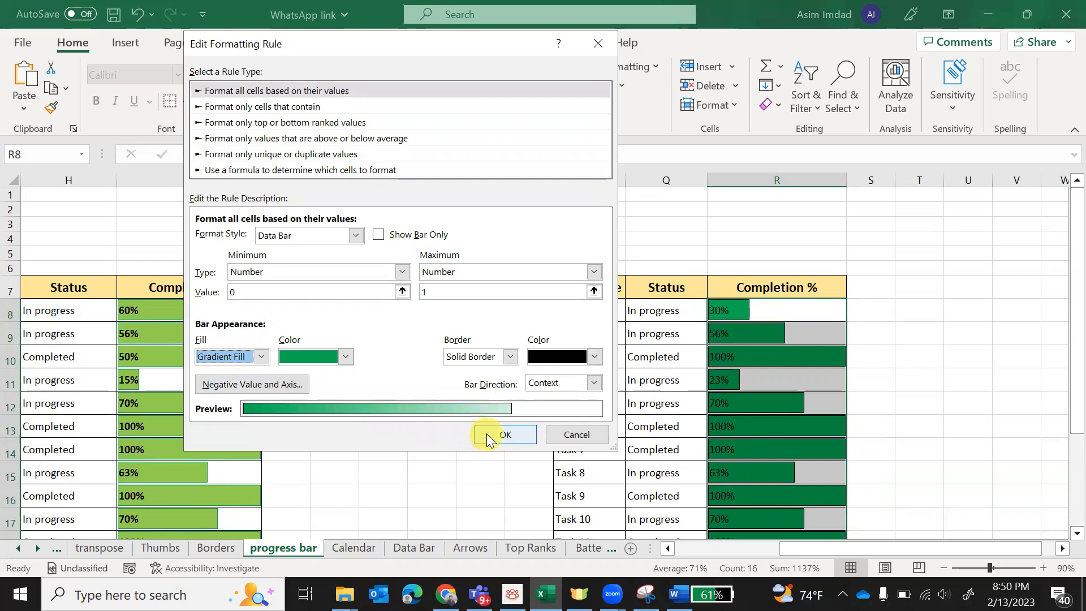
click(503, 434)
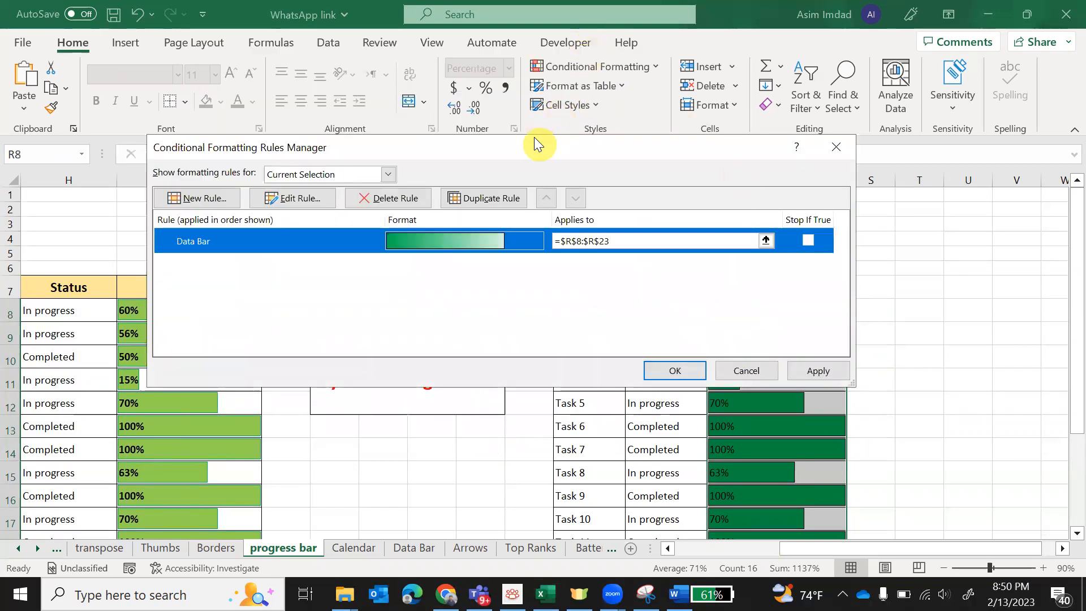
drag(535, 138, 434, 54)
click(716, 285)
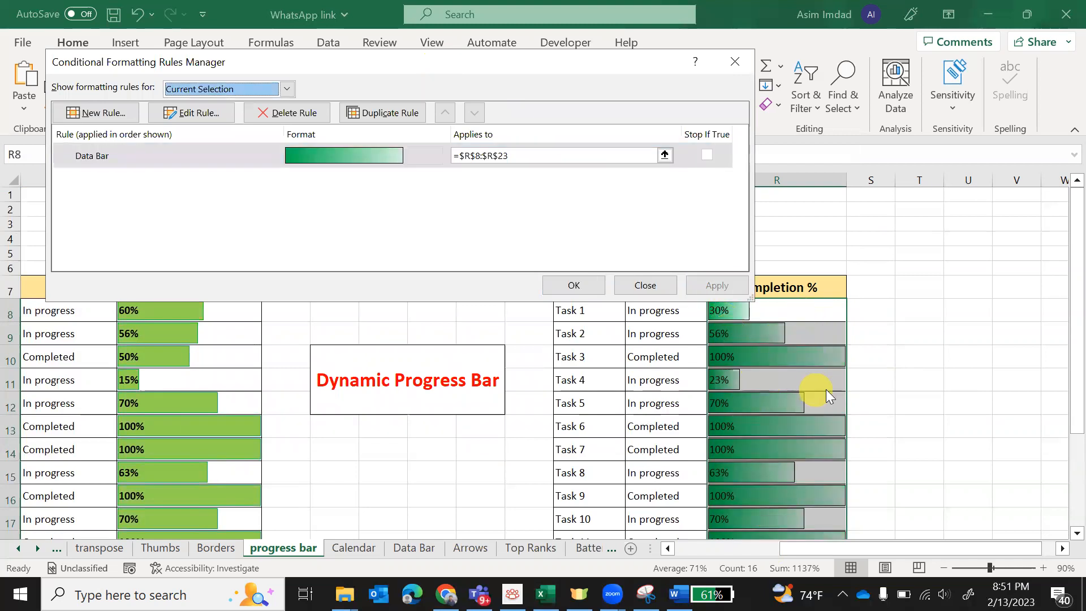
- Change the gradient bar color to light green in the same rule and apply the change
click(216, 161)
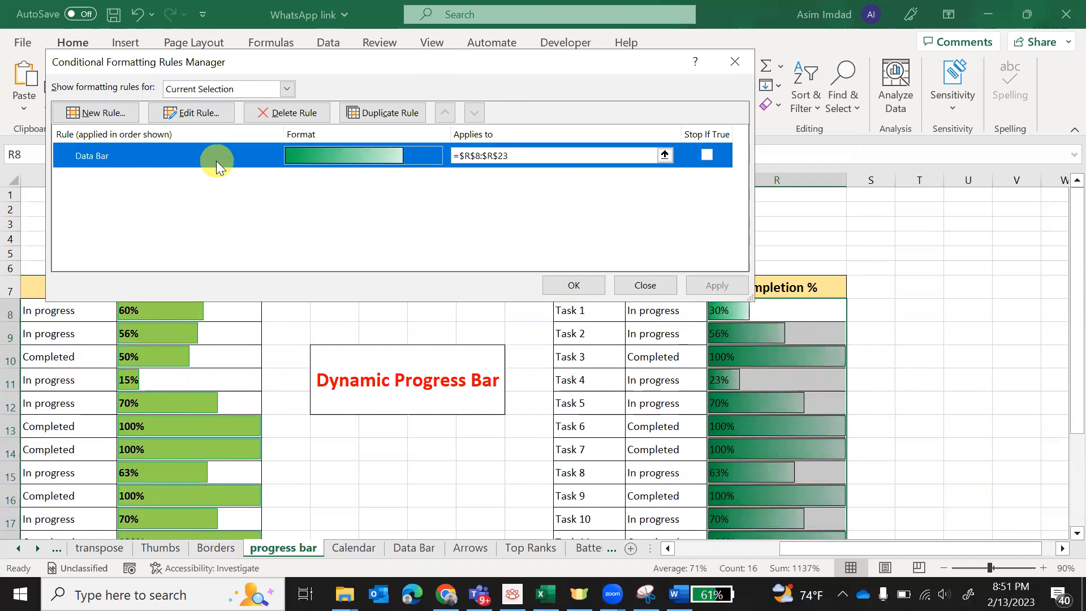
click(198, 114)
click(344, 328)
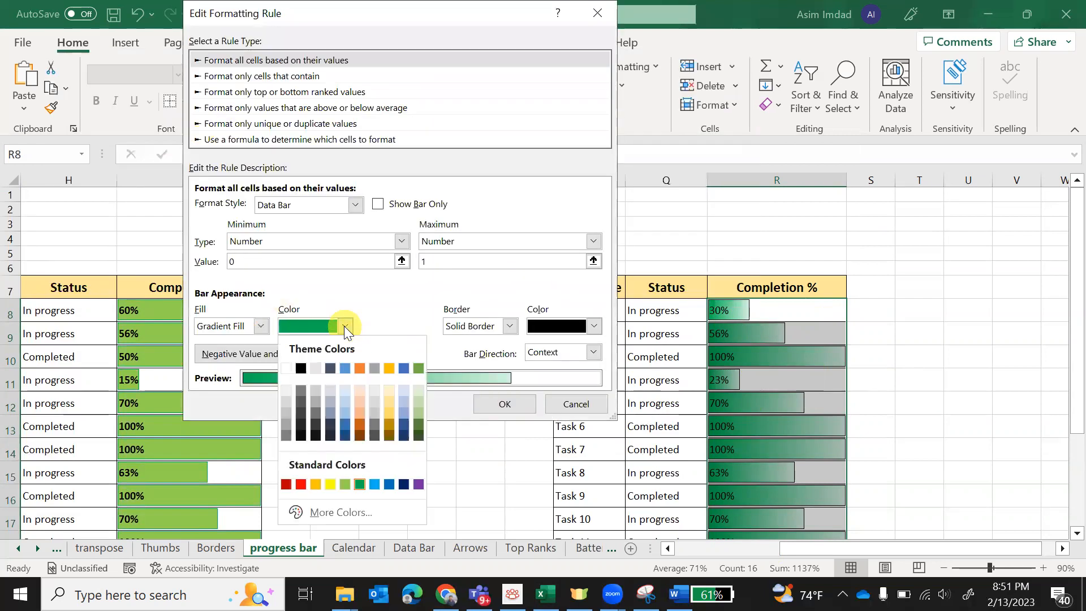
click(346, 484)
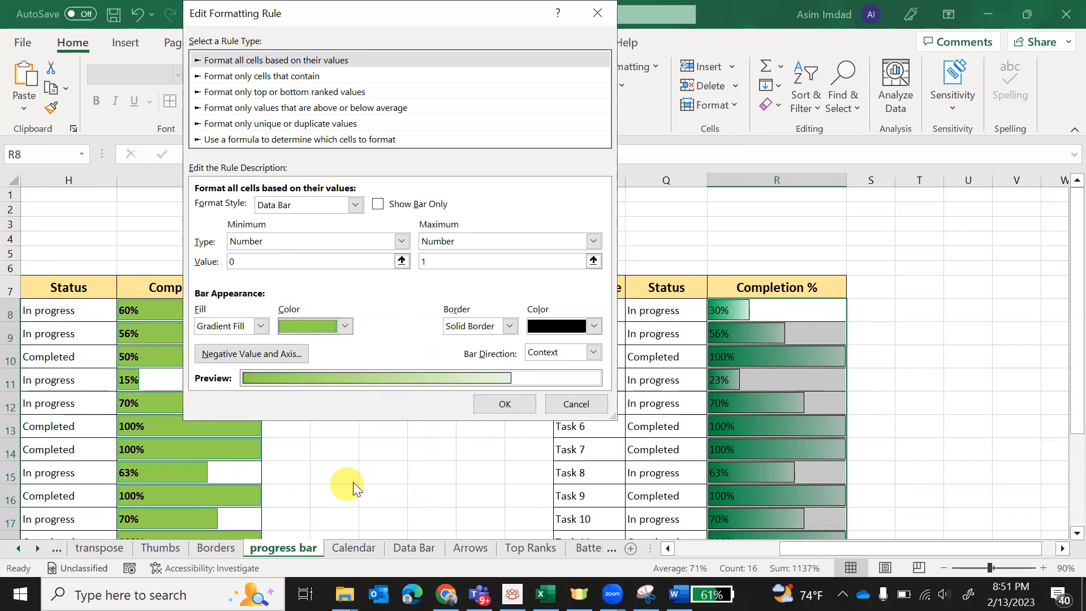
click(494, 405)
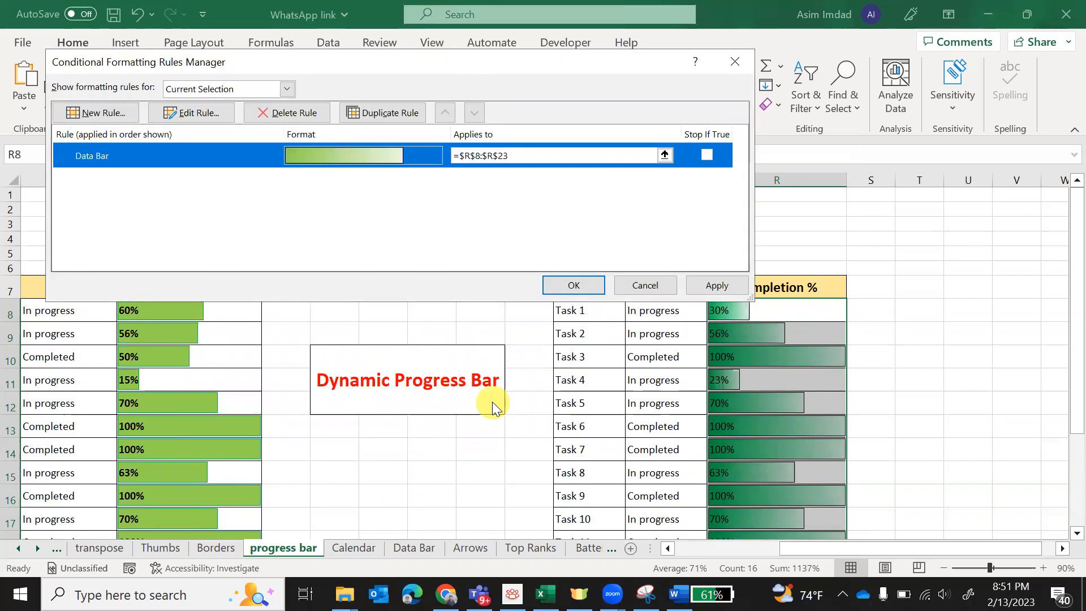
click(722, 290)
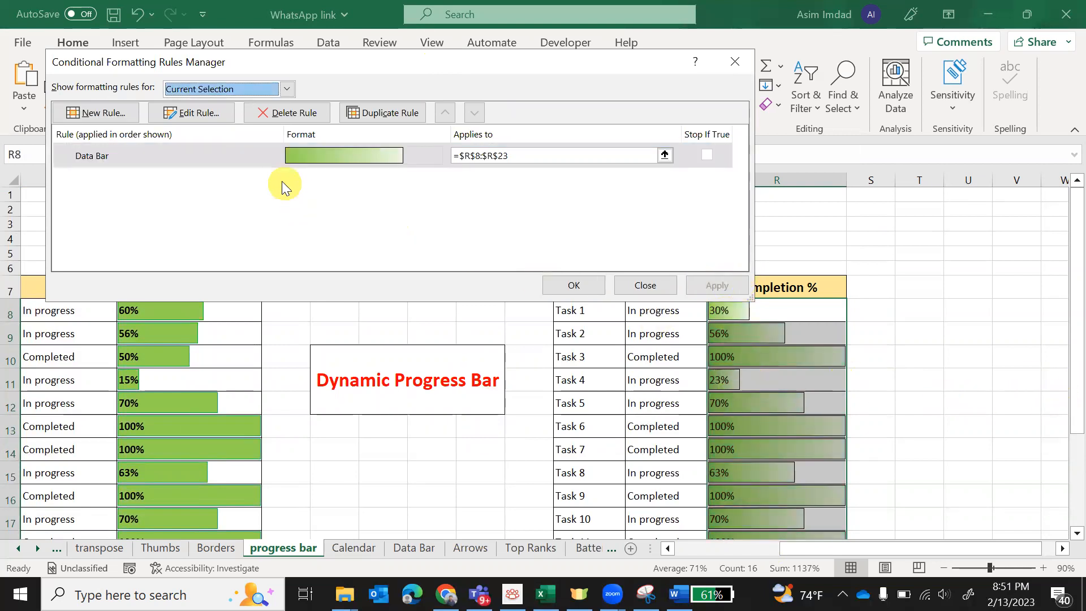
- Set the data bar direction to Right-to-Left and apply the rule
click(236, 154)
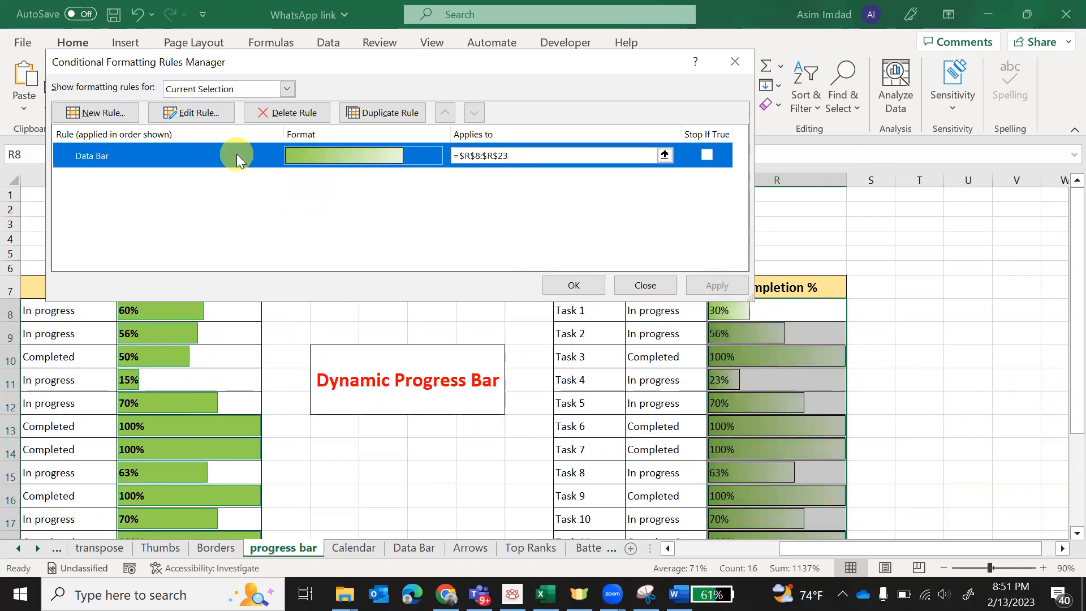
click(214, 108)
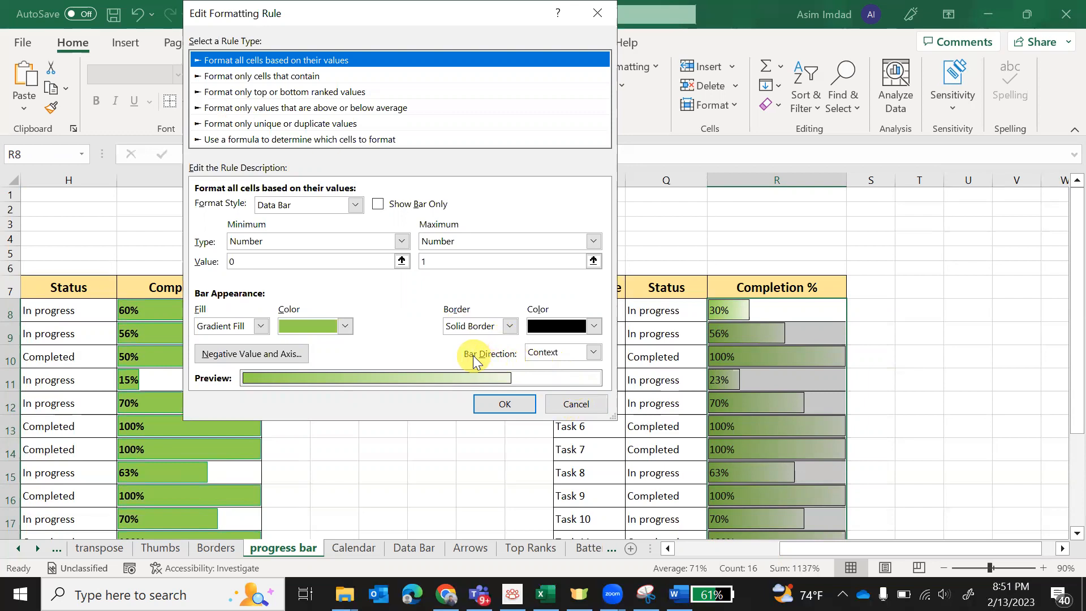
click(594, 352)
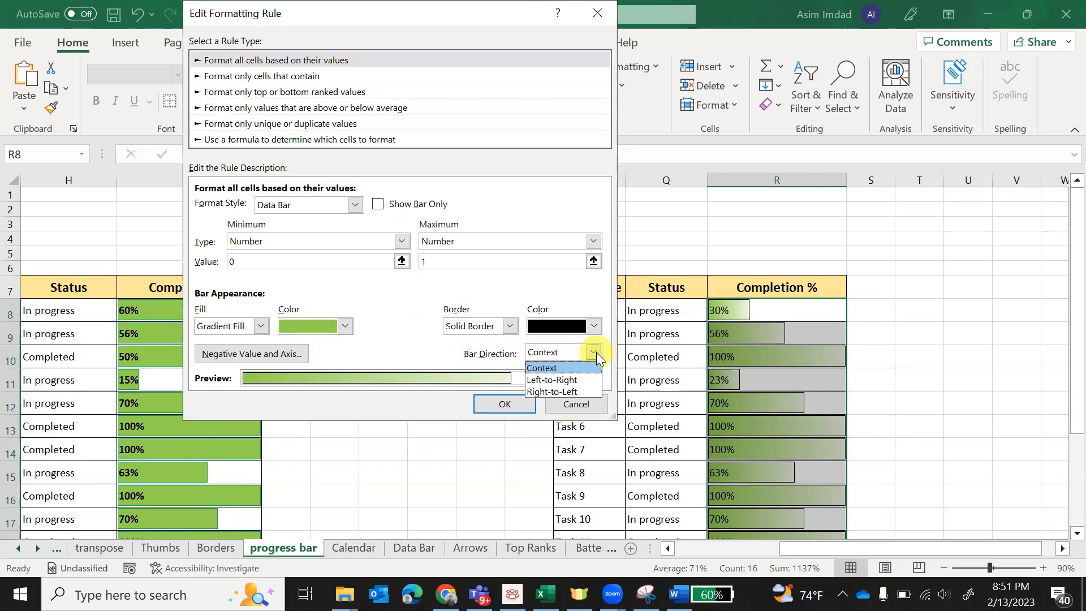
click(568, 390)
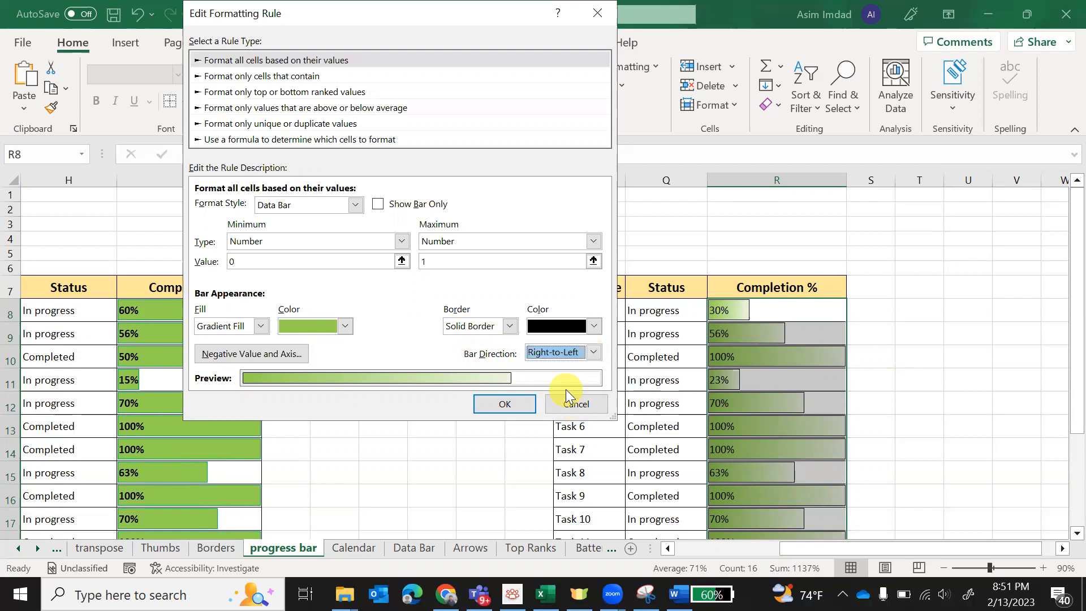
click(523, 402)
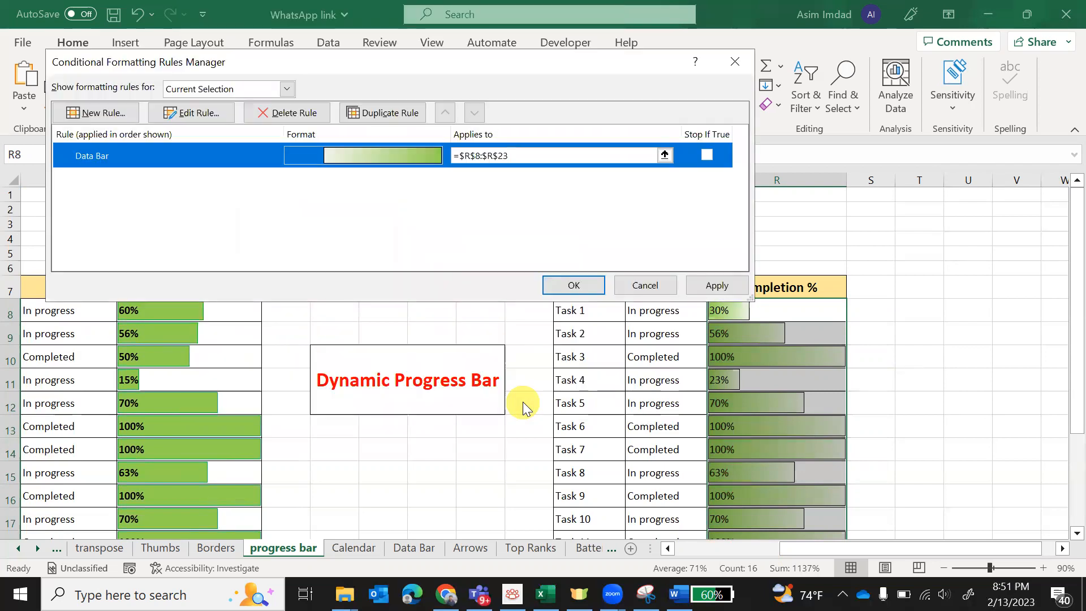
click(699, 287)
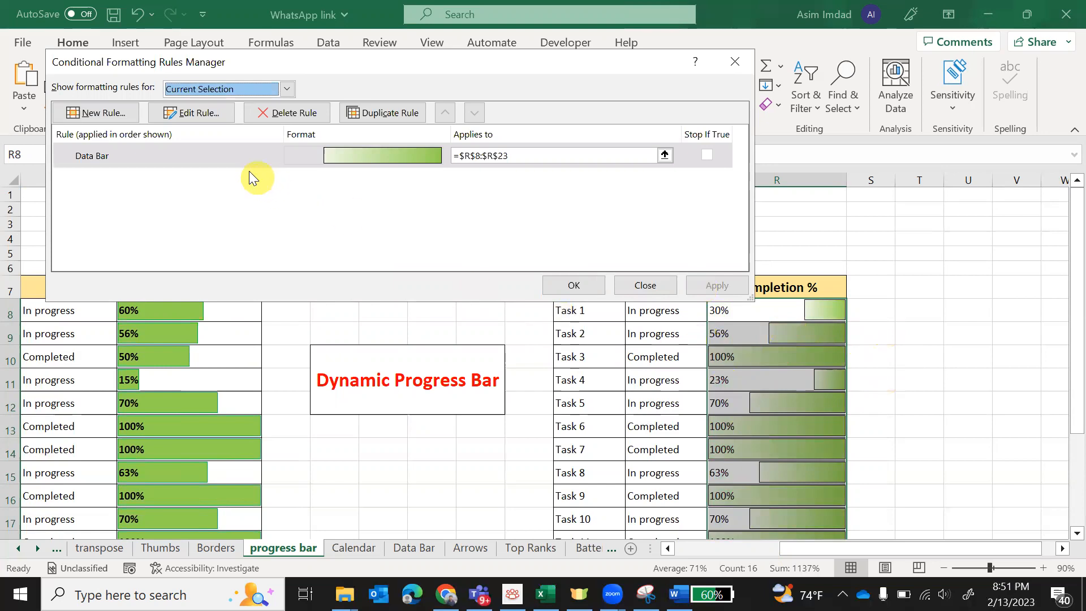
- Set the data bar direction to Left-to-Right and close the rules manager with the change kept
click(235, 163)
click(202, 113)
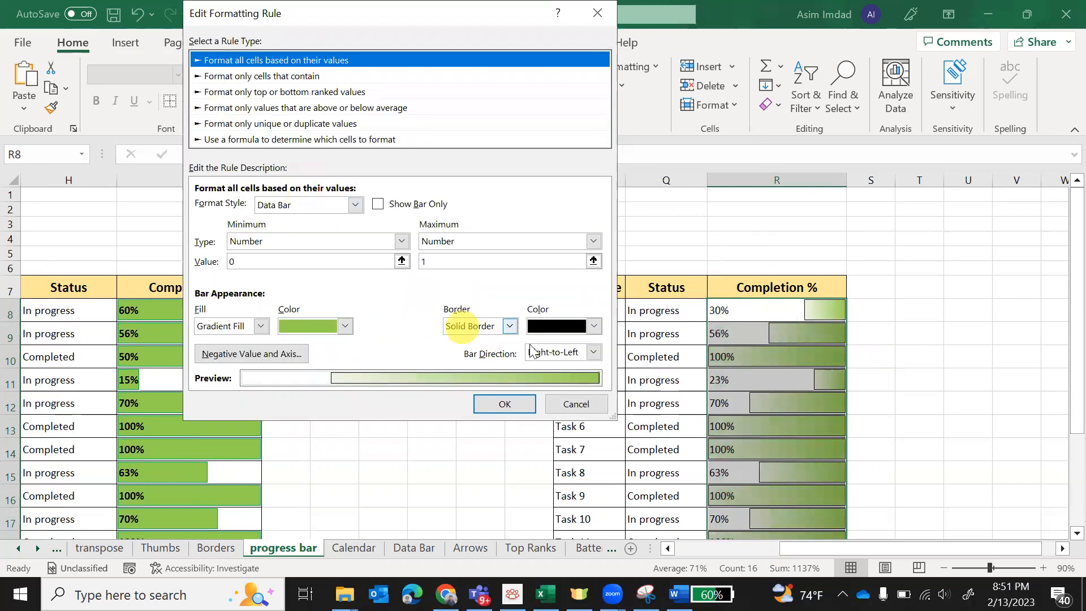
click(594, 352)
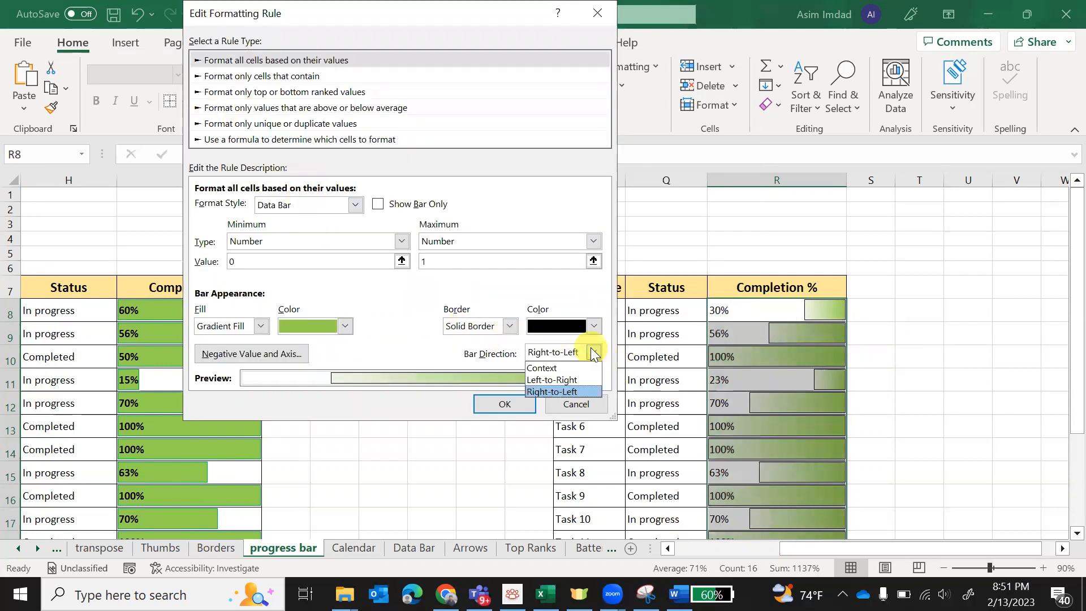
click(565, 381)
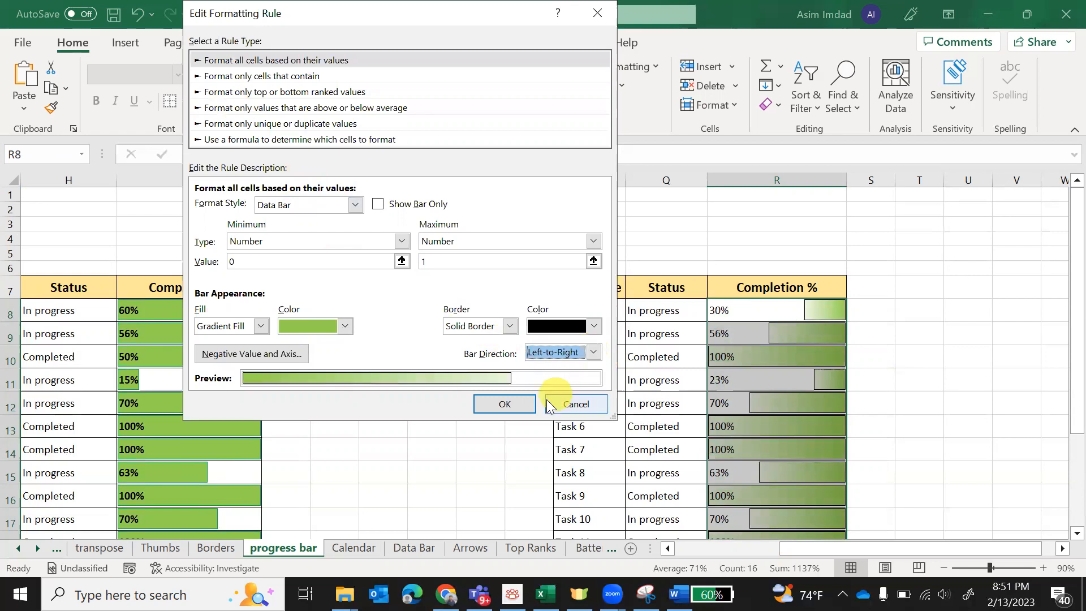
click(529, 406)
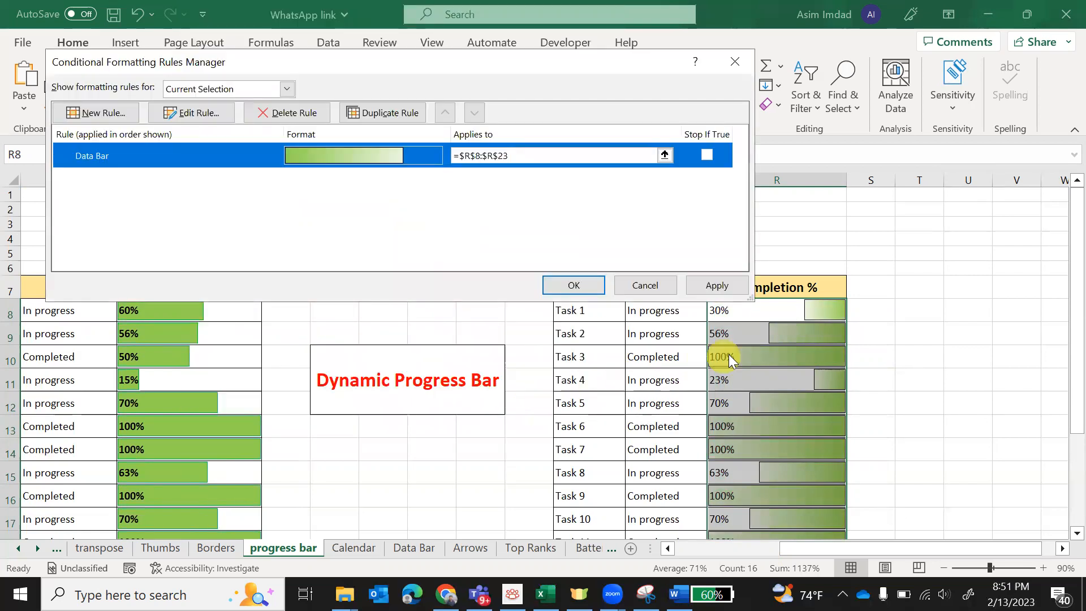
click(576, 285)
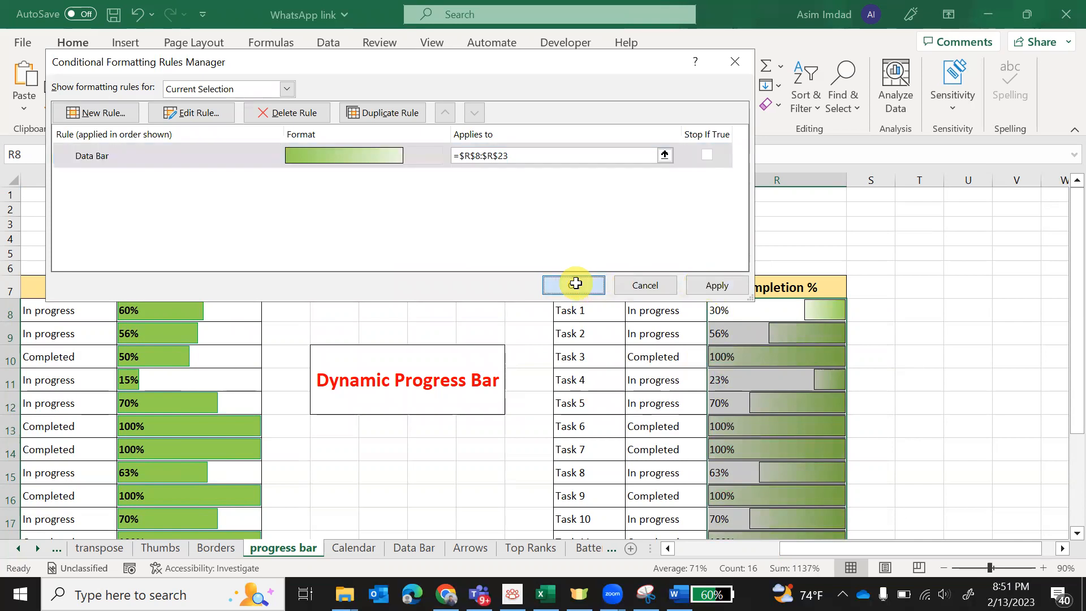
click(920, 431)
scroll(982, 444, down, 4)
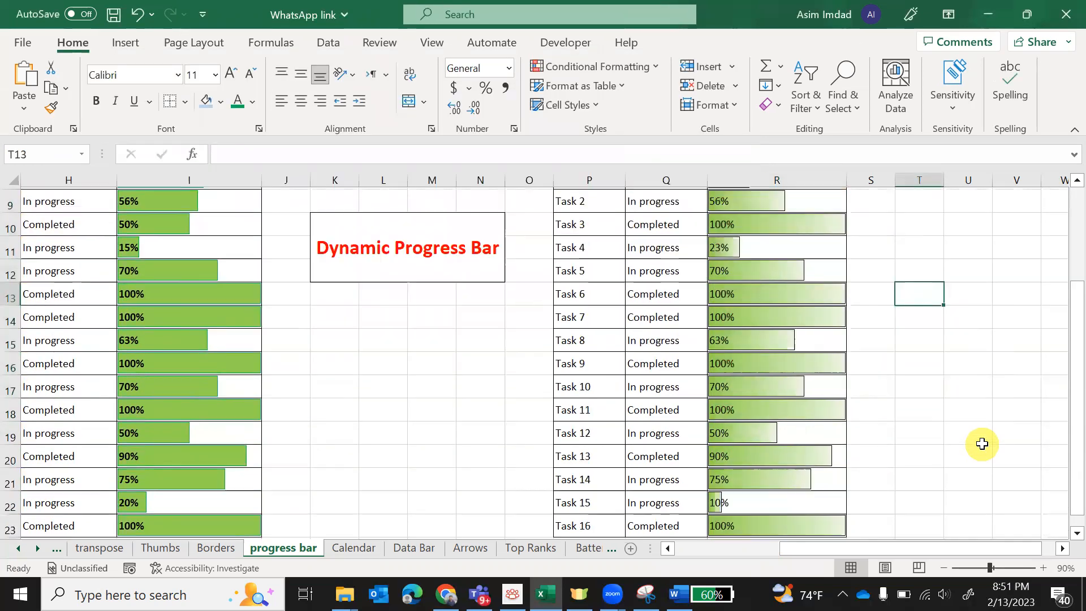
scroll(981, 444, up, 2)
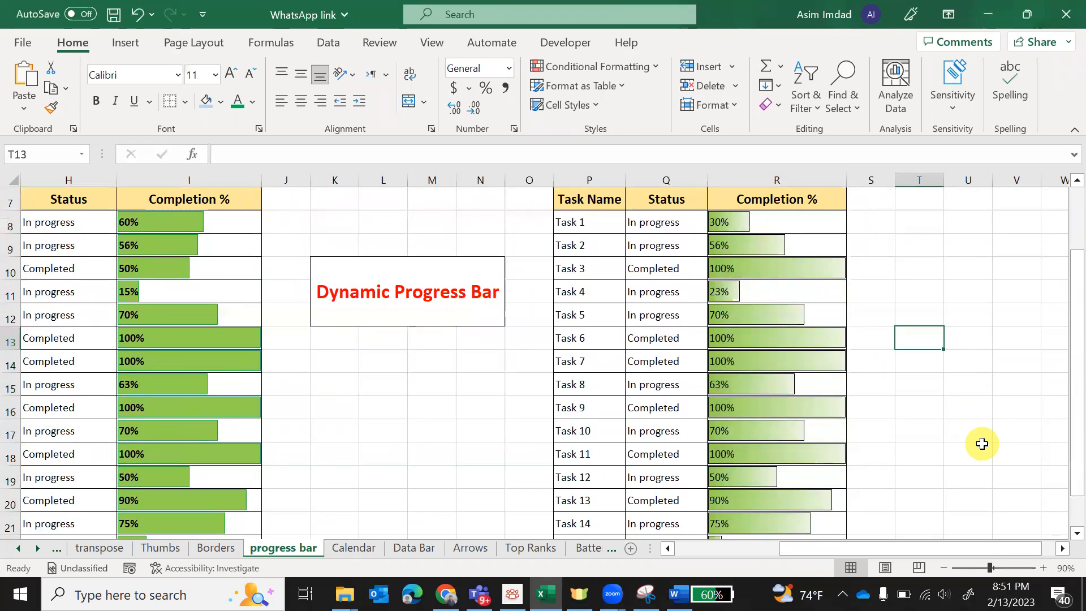
scroll(982, 444, up, 1)
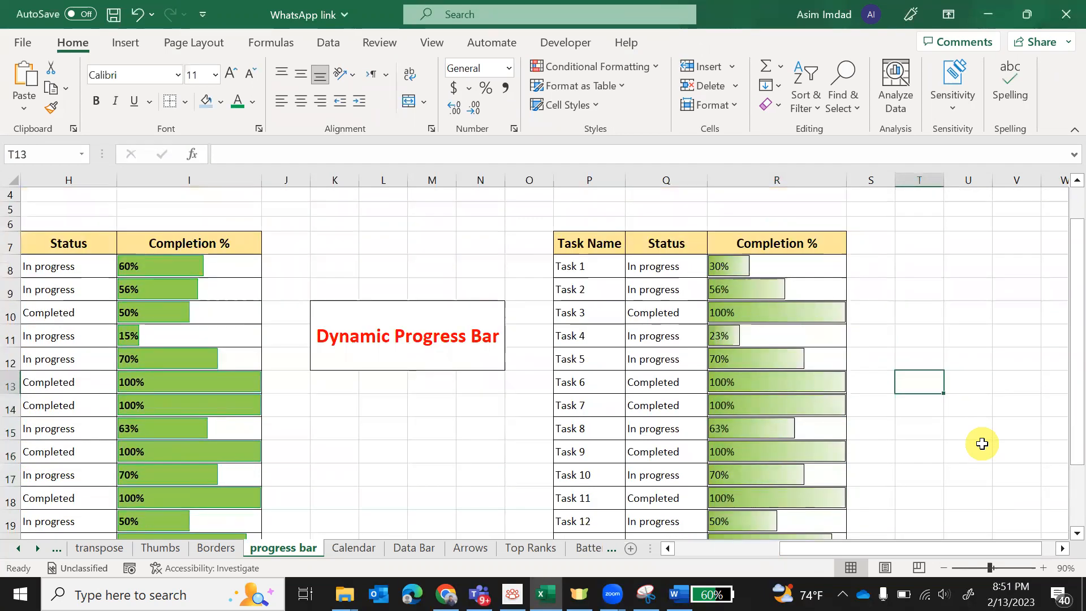